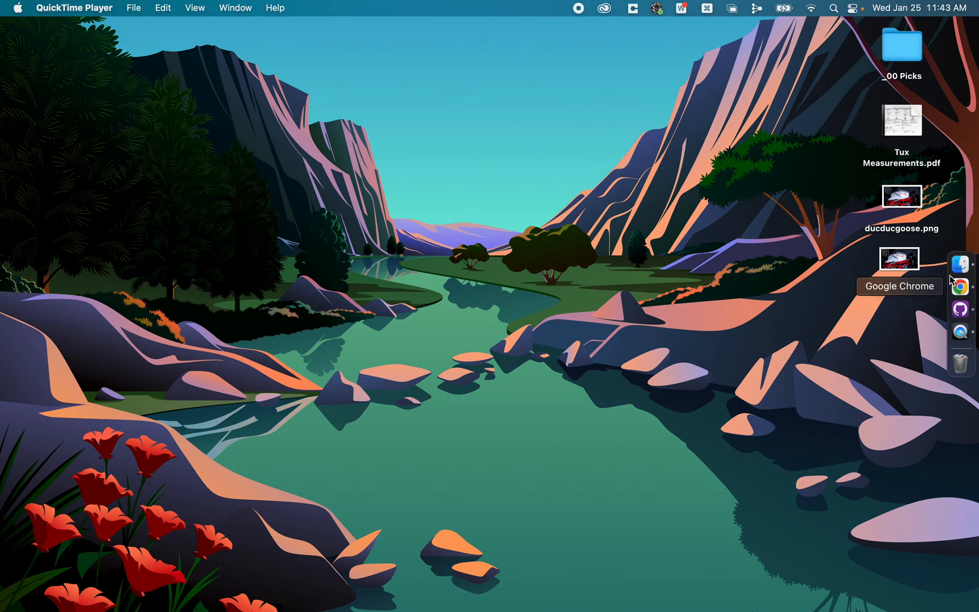
Step: Look at GitHub Desktop and the organization's GitHub page in Chrome, returning to GitHub Desktop with the browser window minimized
click(962, 313)
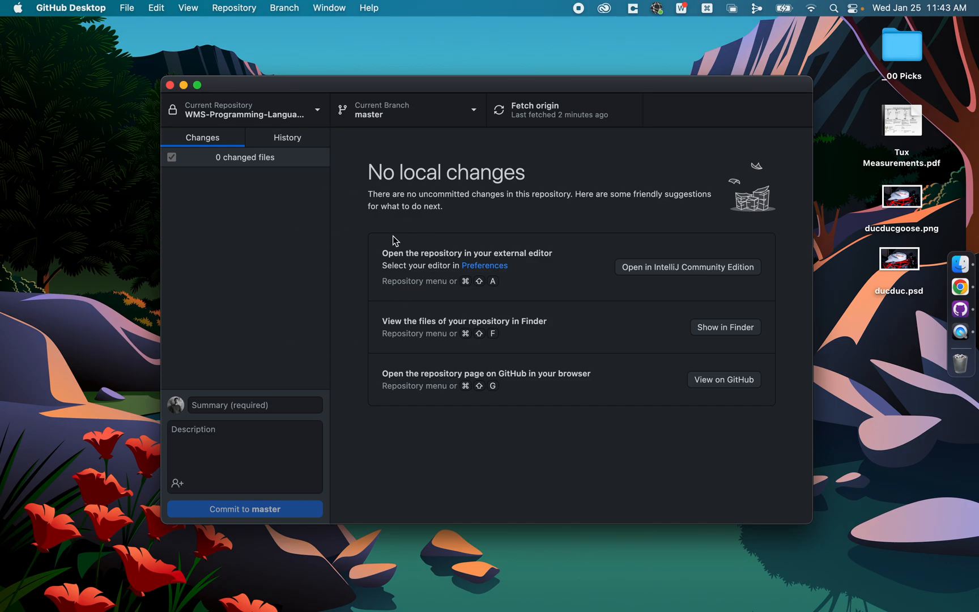
click(959, 287)
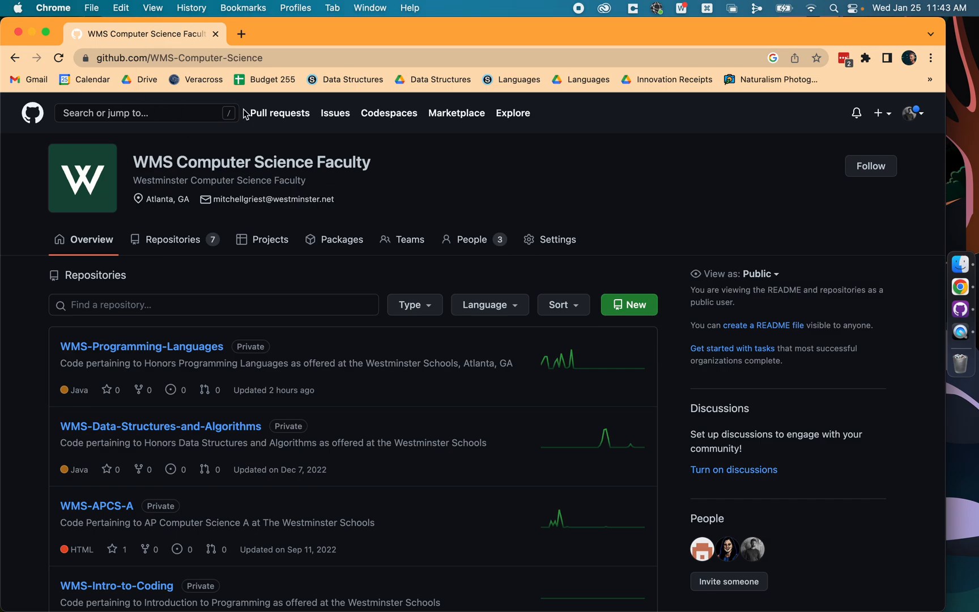
click(960, 308)
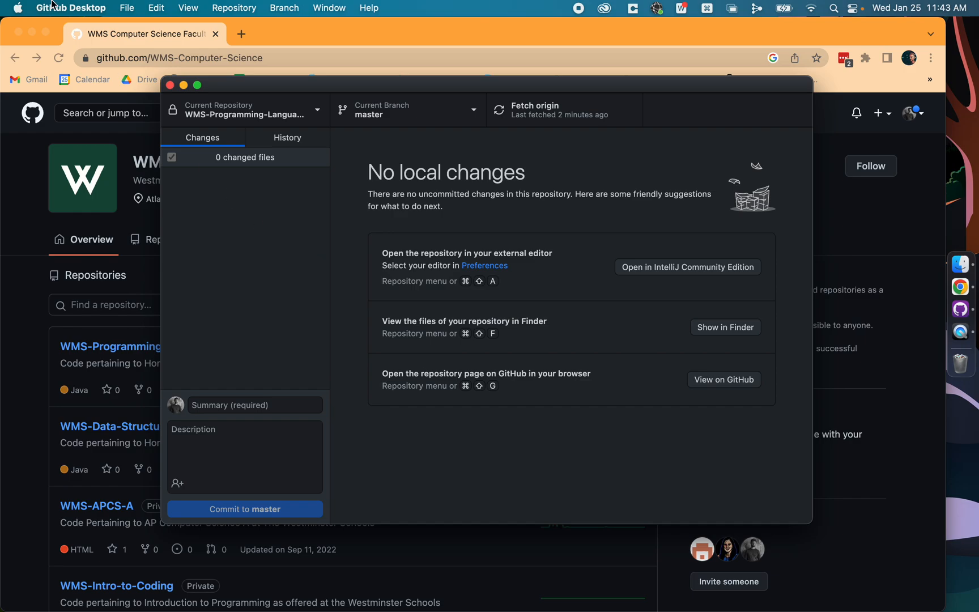
click(32, 32)
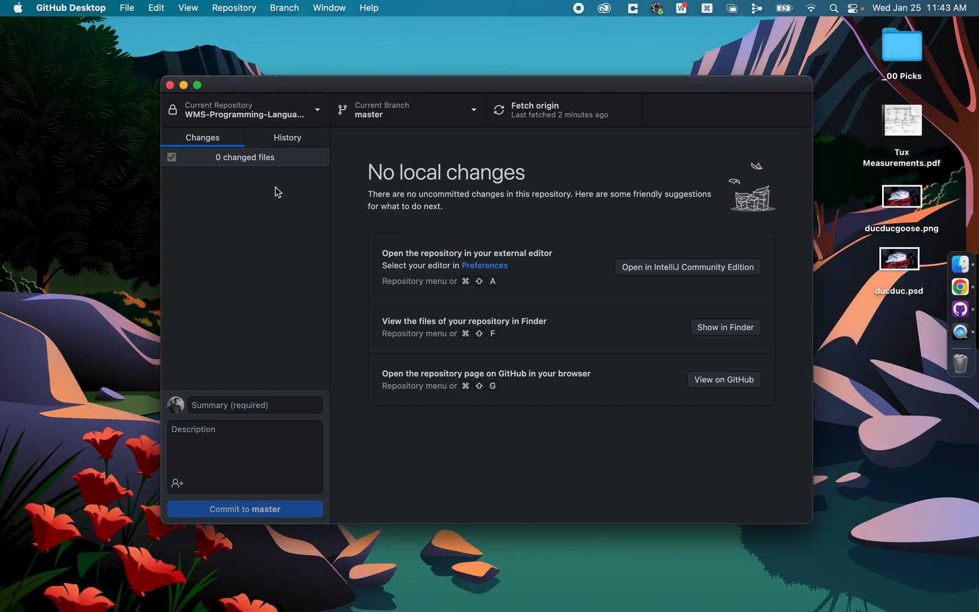
Step: Open the list of local repositories and look at the options for adding a repository
click(319, 109)
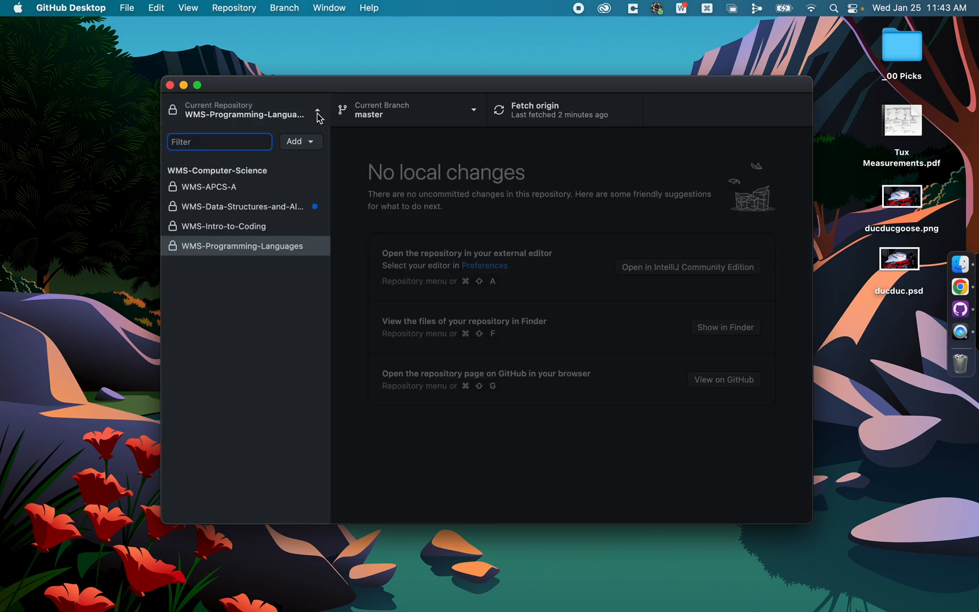
click(318, 109)
click(318, 110)
click(313, 146)
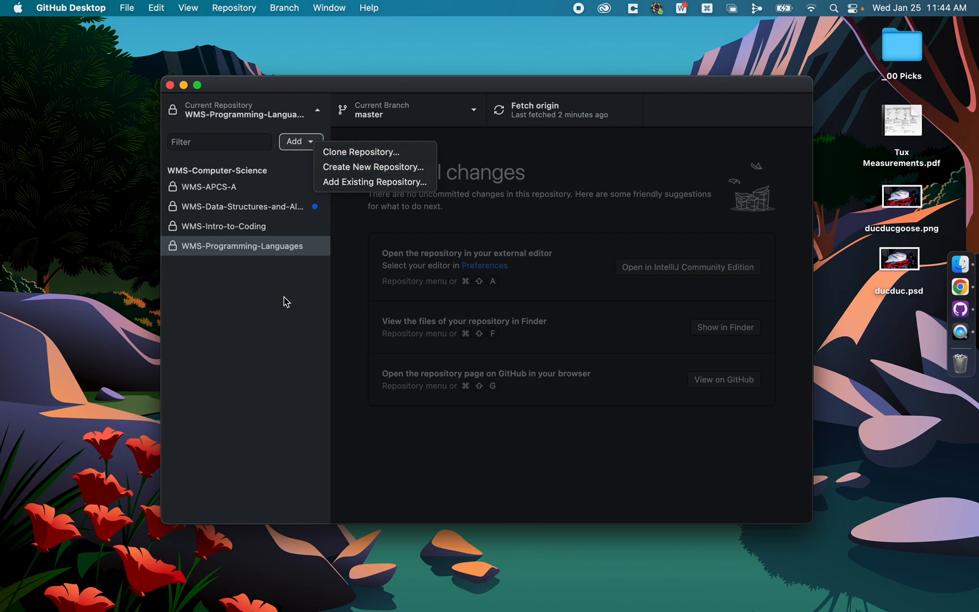
click(255, 355)
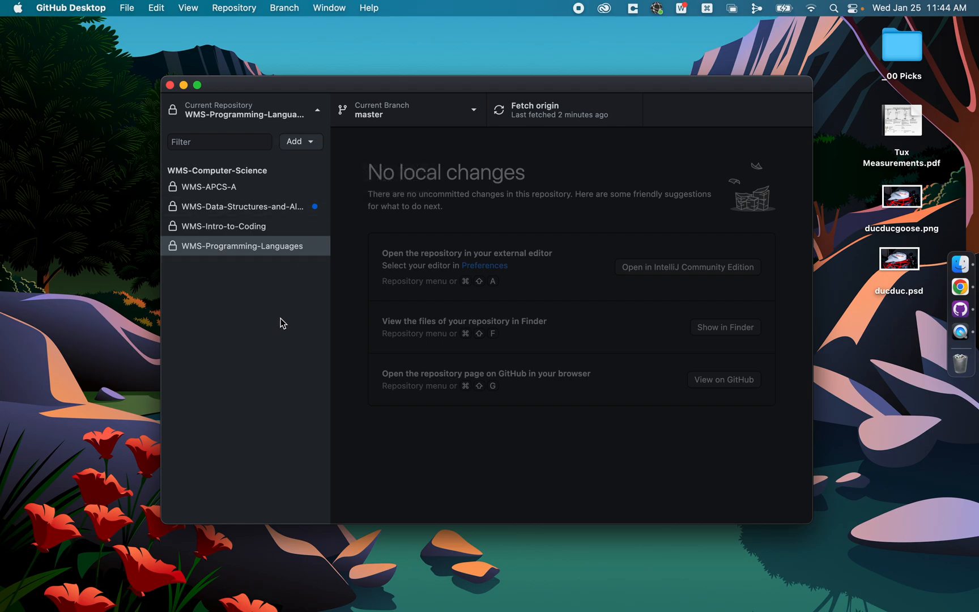
Step: Switch to Chrome and start a new repository in the WMS Computer Science Faculty organization, keeping No template
click(961, 288)
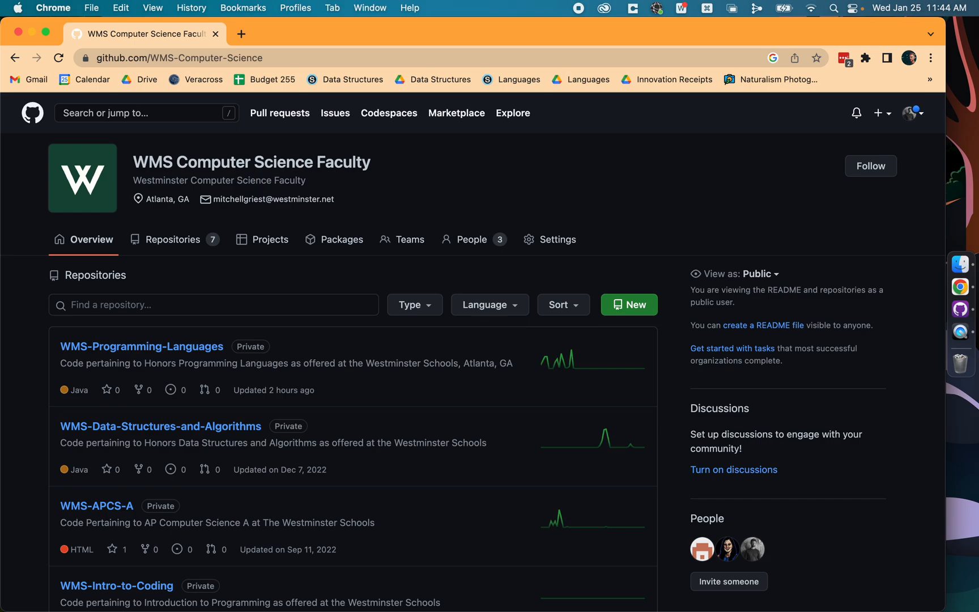
click(647, 314)
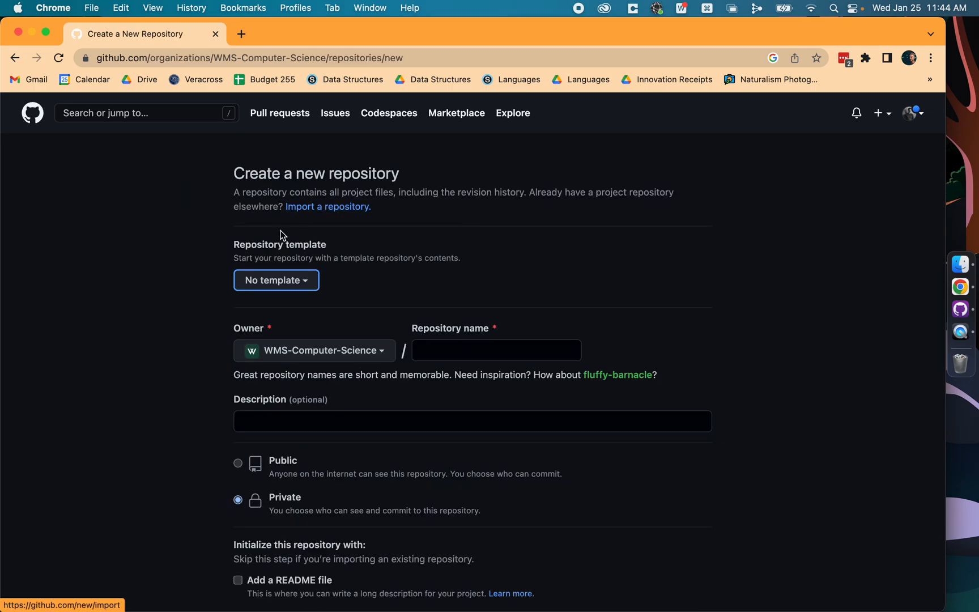
click(309, 281)
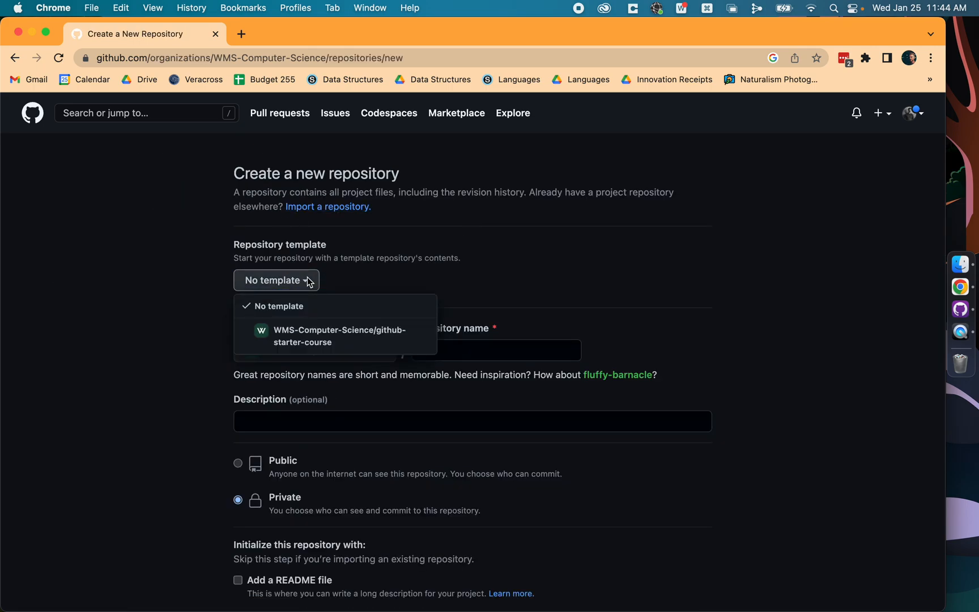
click(342, 278)
Step: Enter "Delete Me" as the name of the new repository
click(468, 351)
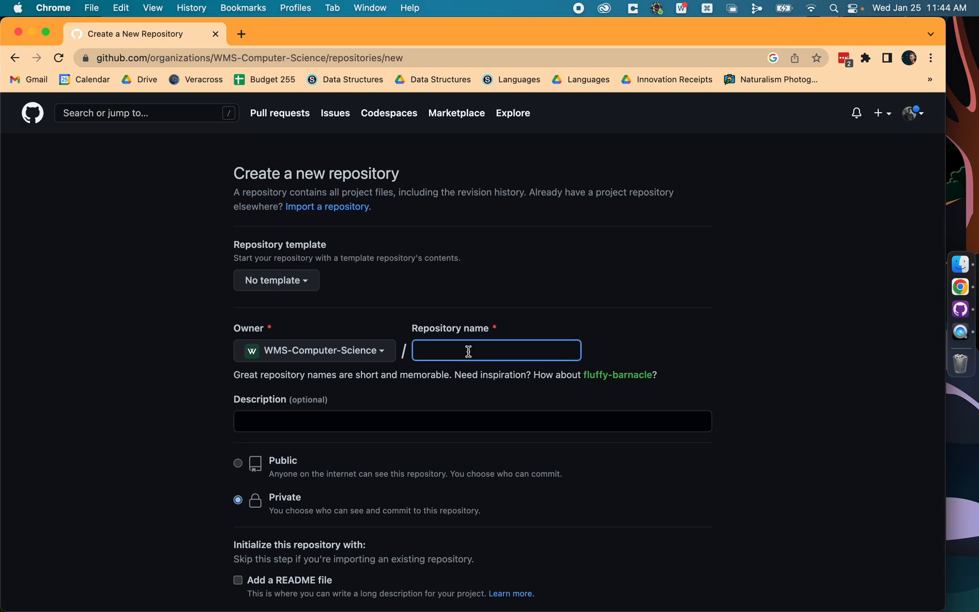
text(Programming)
key(super+a)
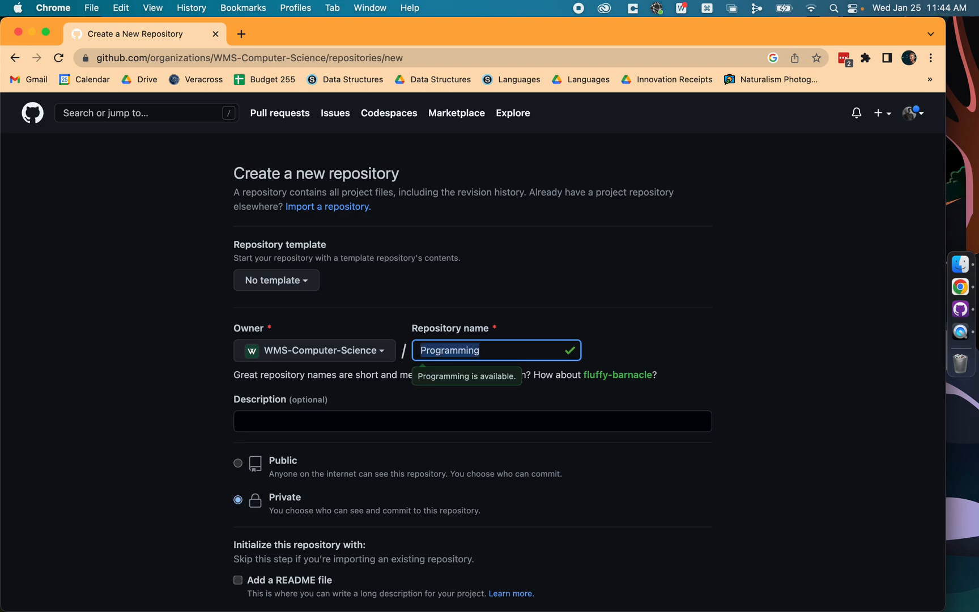
text(Delete Me)
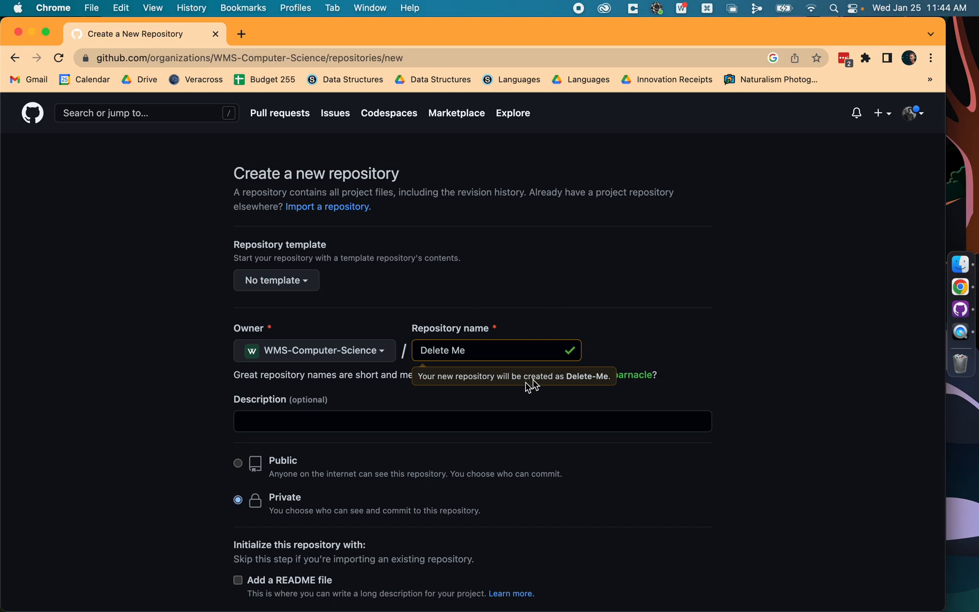
Step: Enter the repository description "Code pertaining to my Programming Languages Class in the Spring of 2023"
click(270, 419)
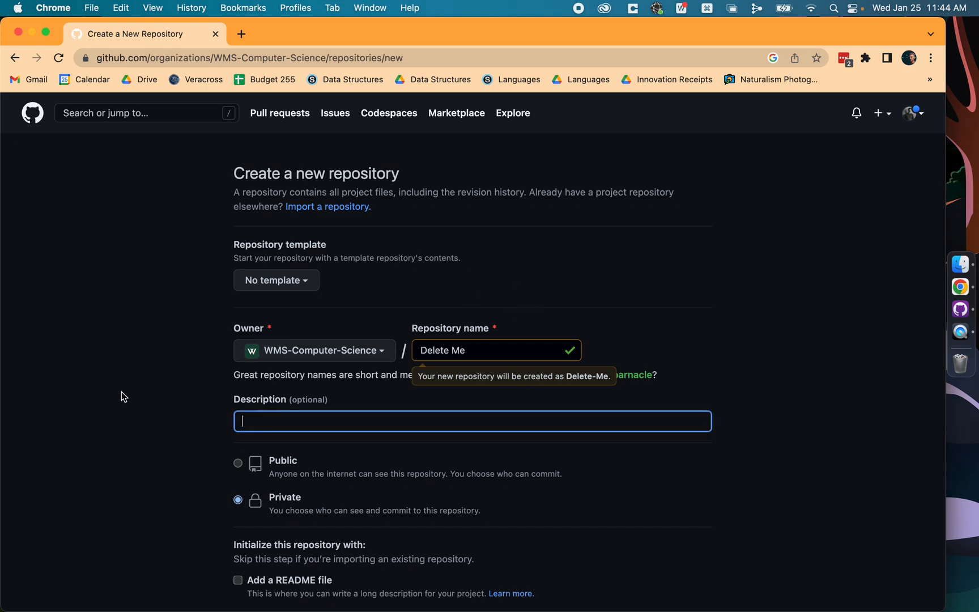
text(Code pertaining to my Programming)
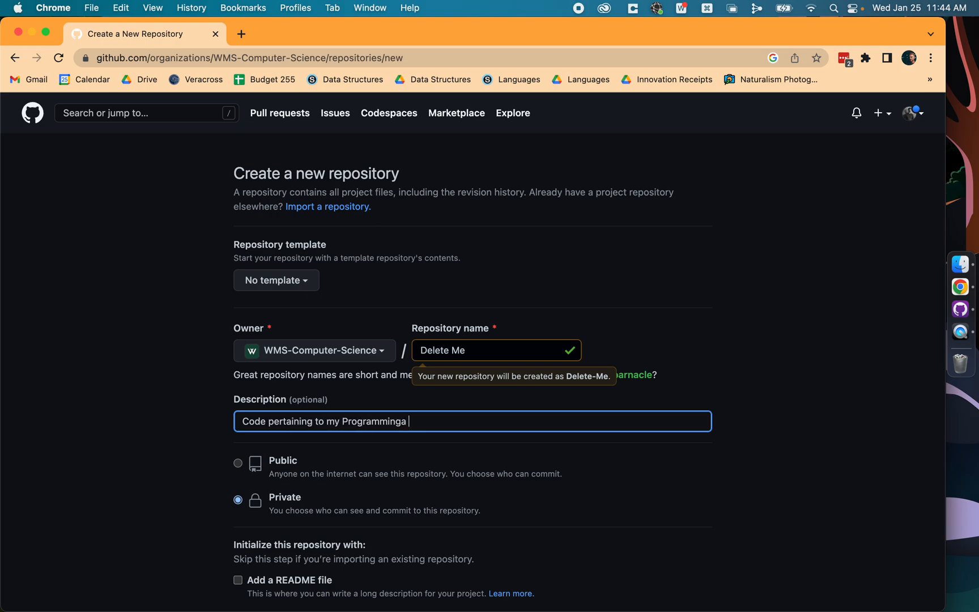
text( Languages Class in the Spring of 2023)
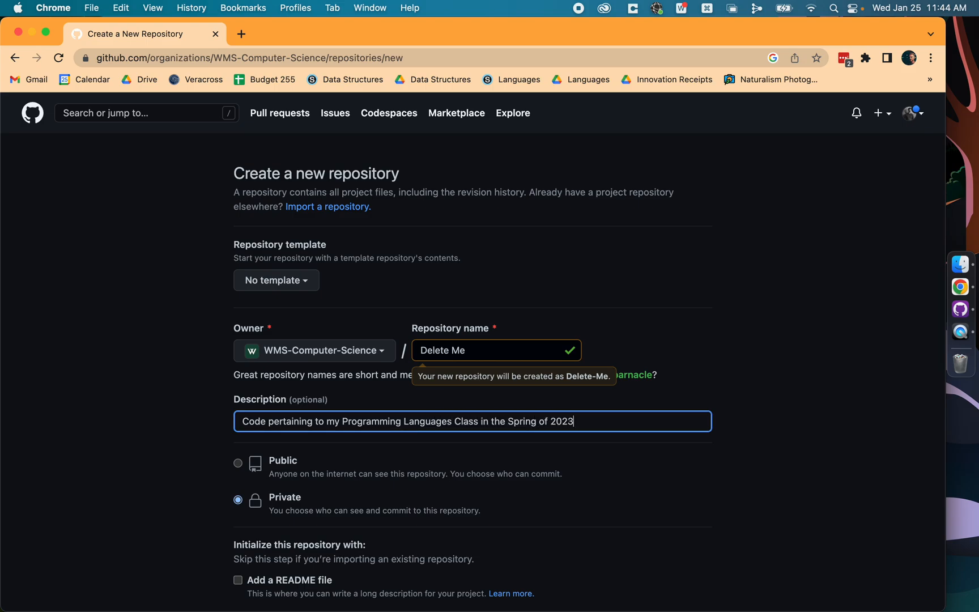
Step: Set the repository's visibility to Private and initialize it with a README file
click(237, 502)
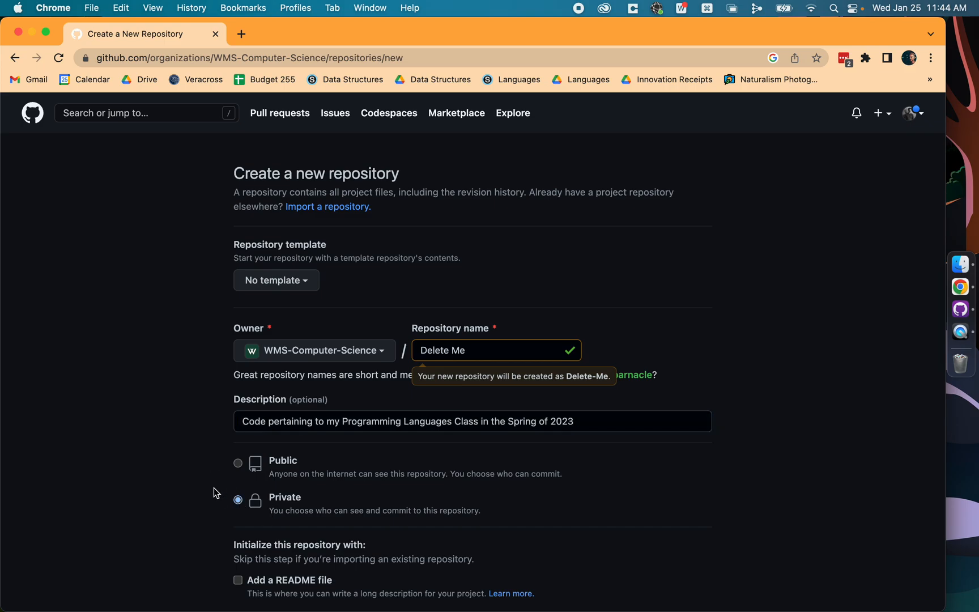
scroll(214, 492, down, 5)
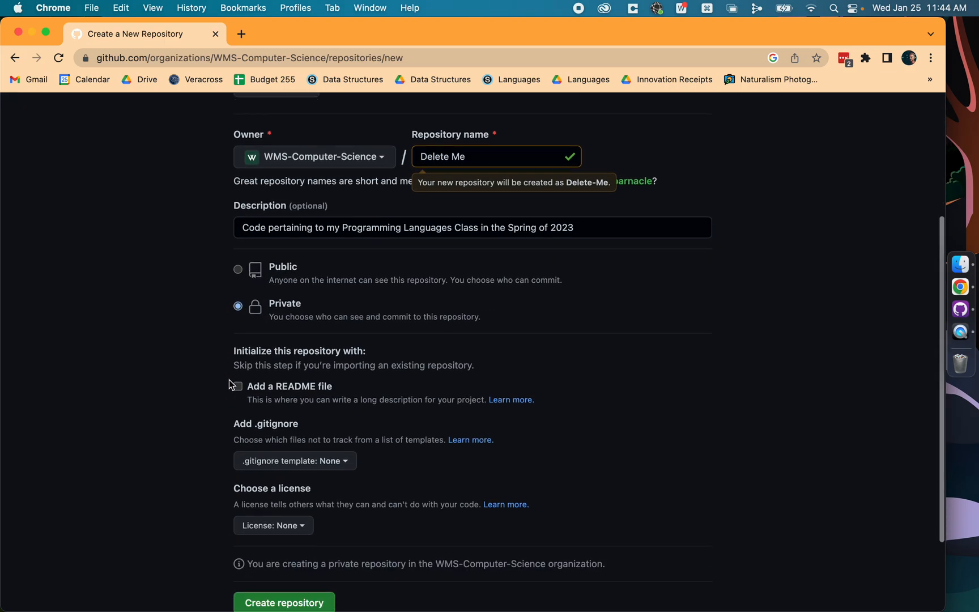
scroll(229, 384, down, 1)
click(238, 367)
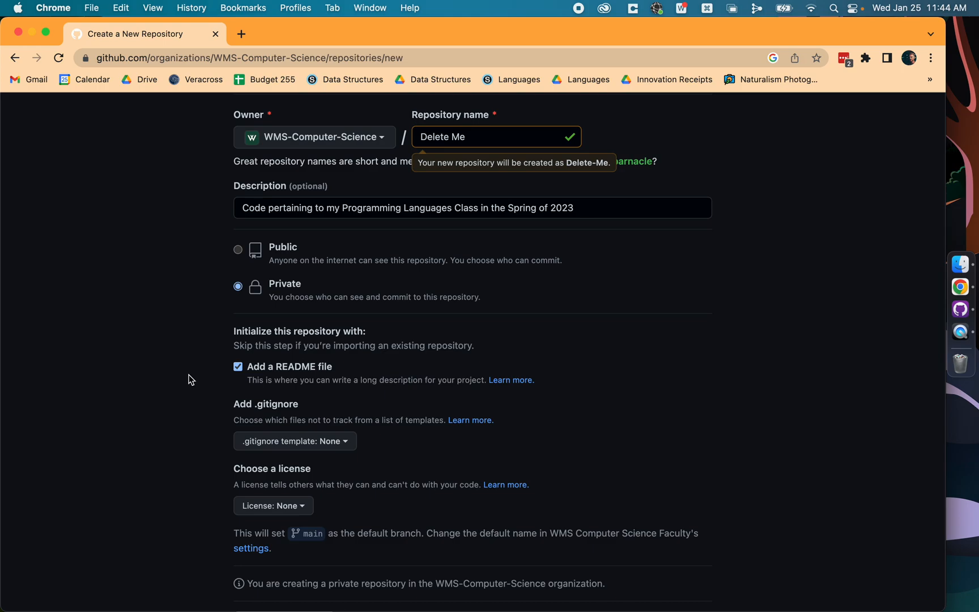
Step: Choose the Java template for the repository's .gitignore file
scroll(289, 340, down, 4)
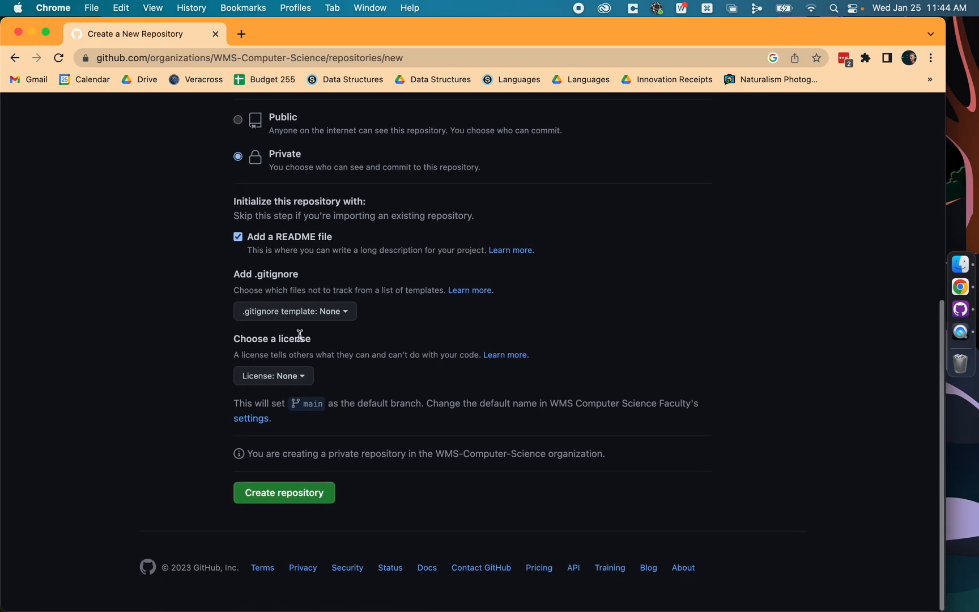
click(321, 317)
text(java)
click(273, 396)
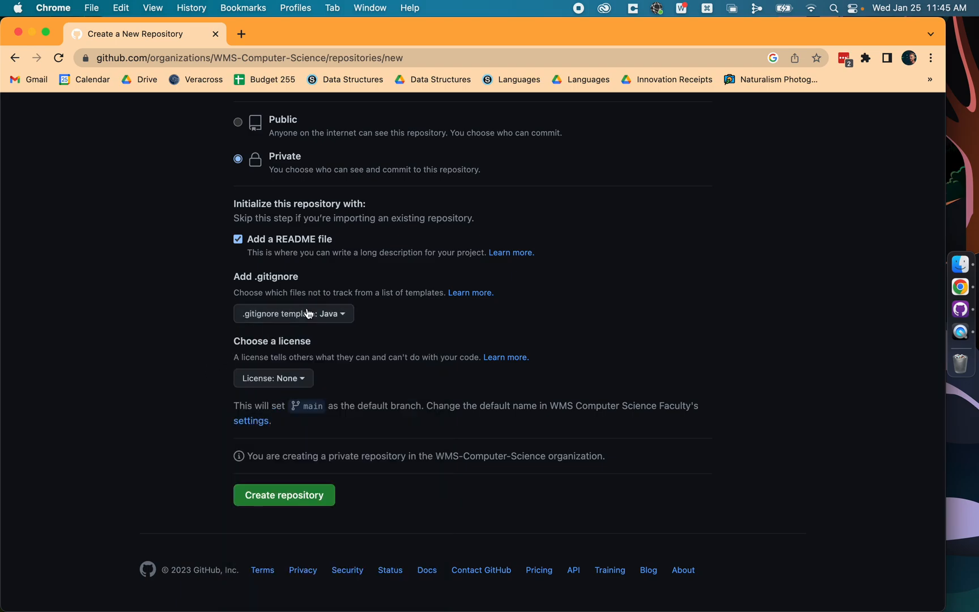
Step: Create the repository with the chosen settings
drag(234, 275, 372, 286)
click(372, 291)
click(301, 494)
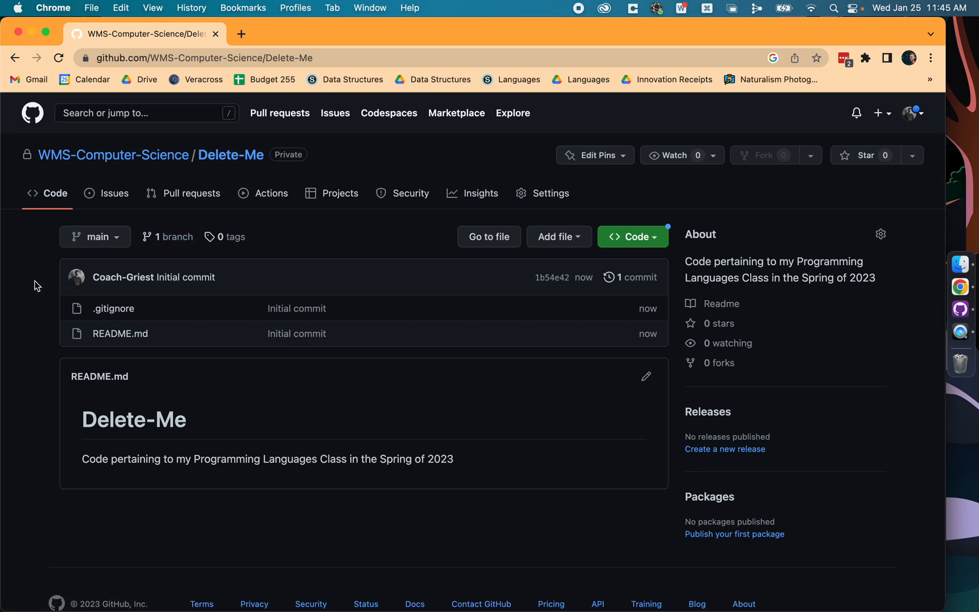
Step: Copy the Delete-Me repository's HTTPS URL and enter it in GitHub Desktop as the URL of the repository to clone
click(653, 238)
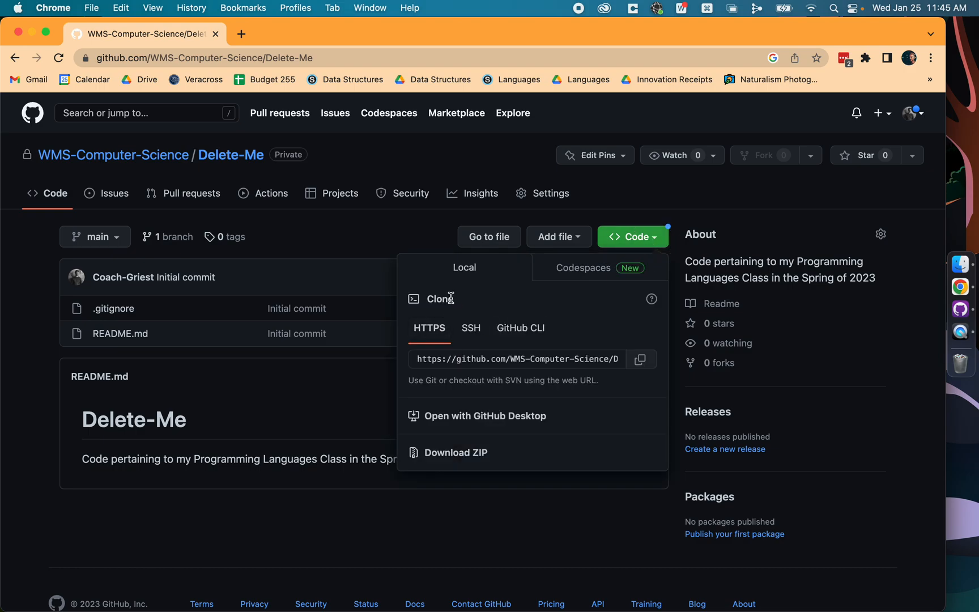
click(645, 367)
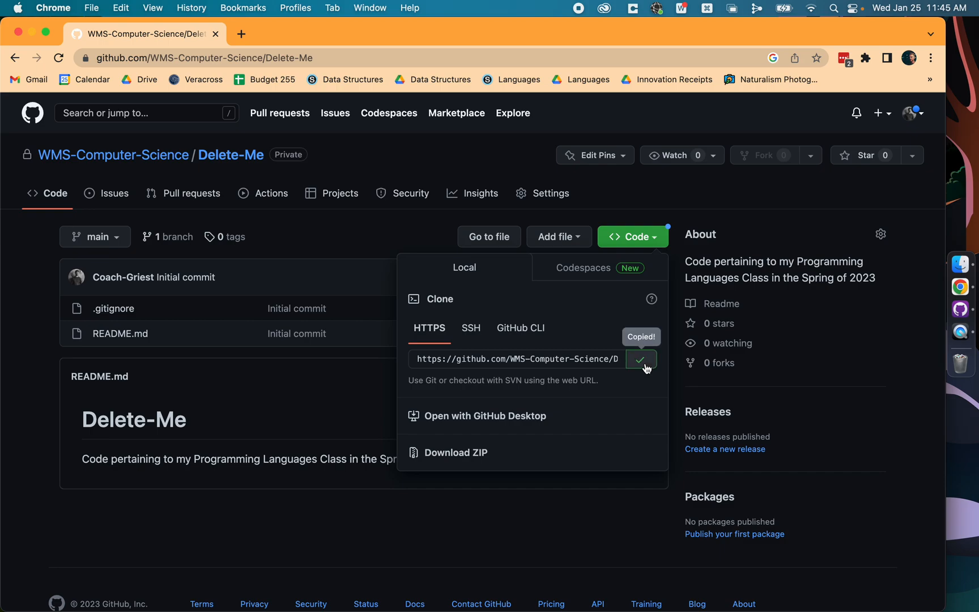
click(966, 308)
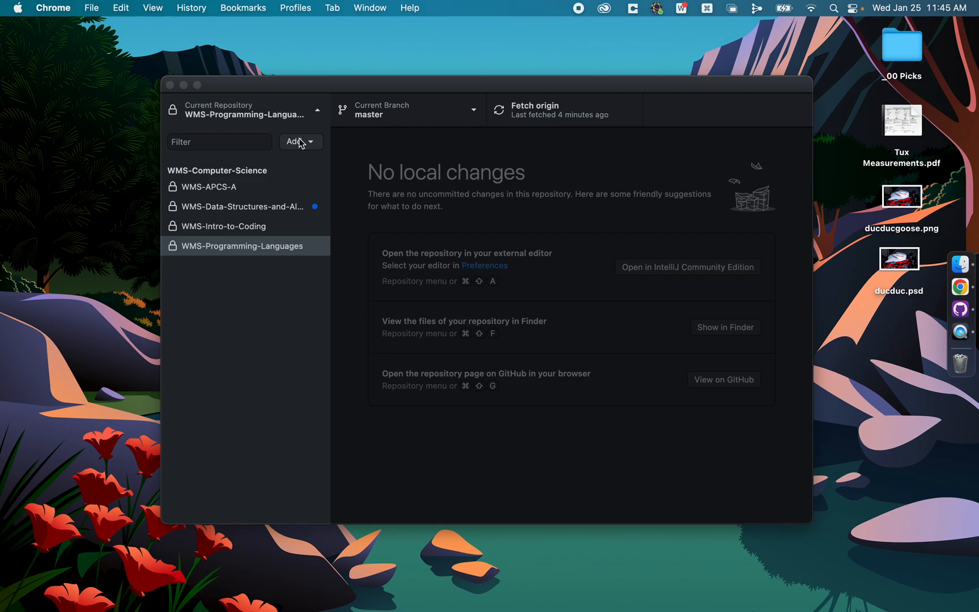
click(301, 142)
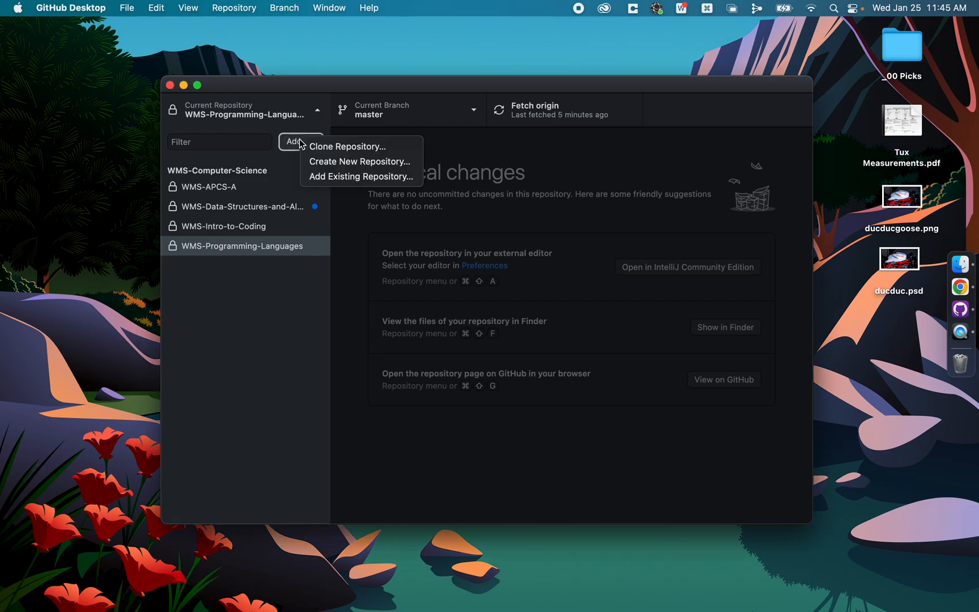
click(330, 148)
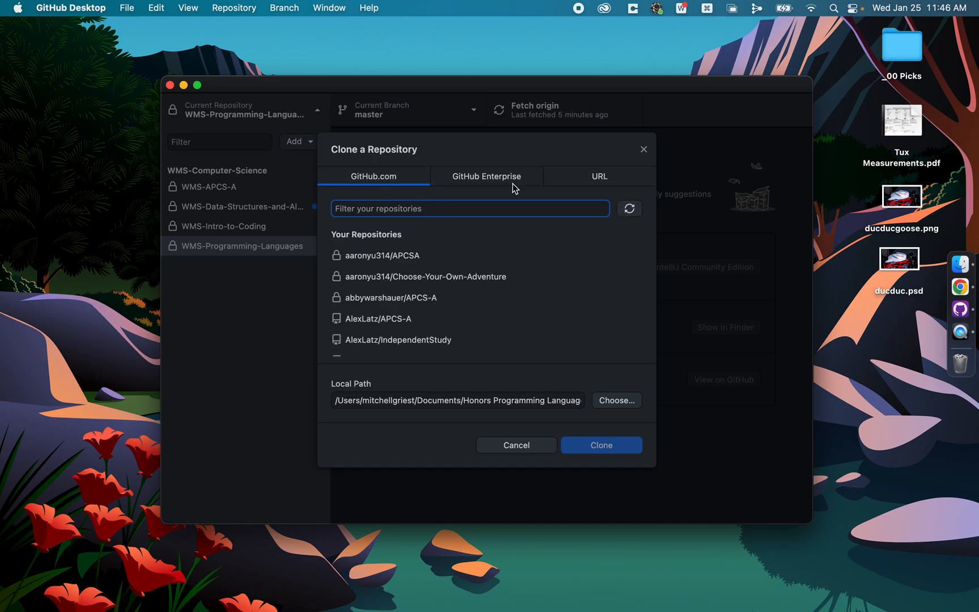
click(586, 178)
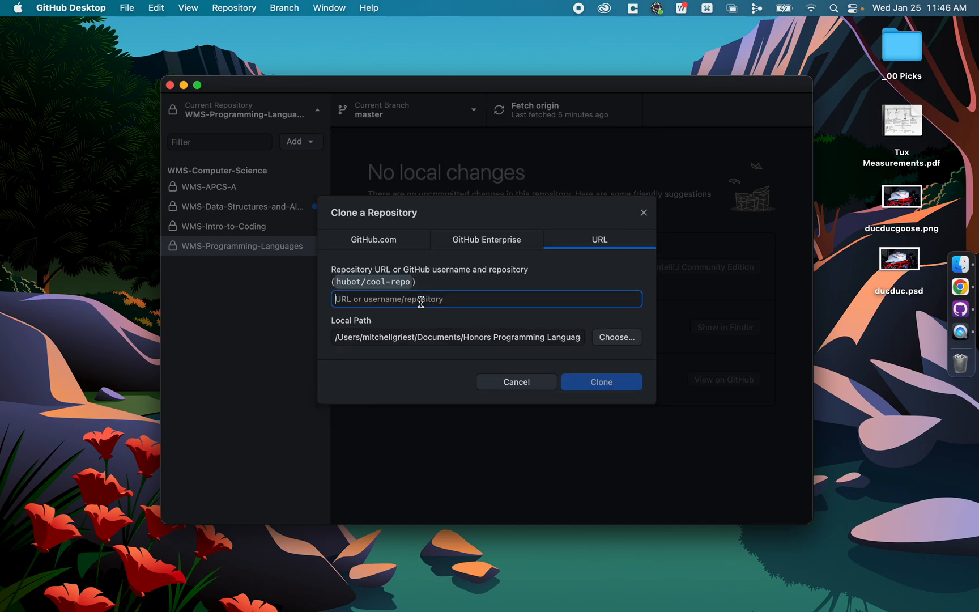
key(super+v)
click(544, 279)
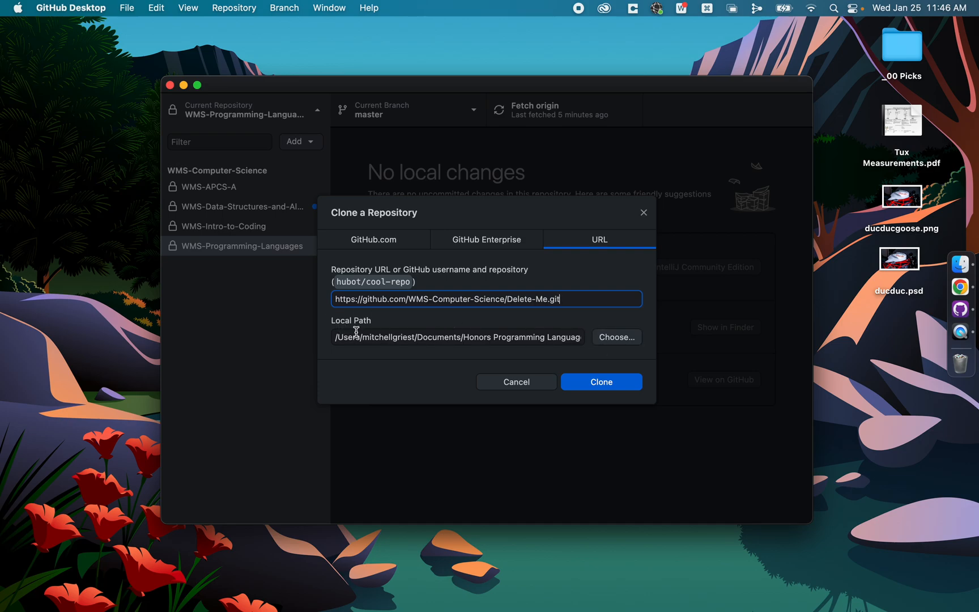
Step: Set the clone's local path to a Delete-Me folder inside Documents and clone the repository
click(616, 336)
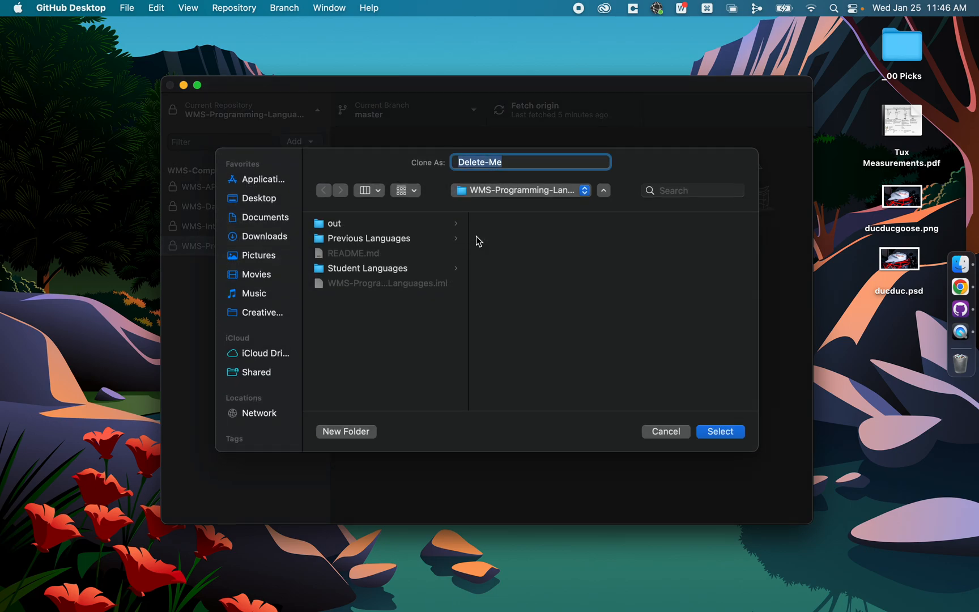
click(260, 221)
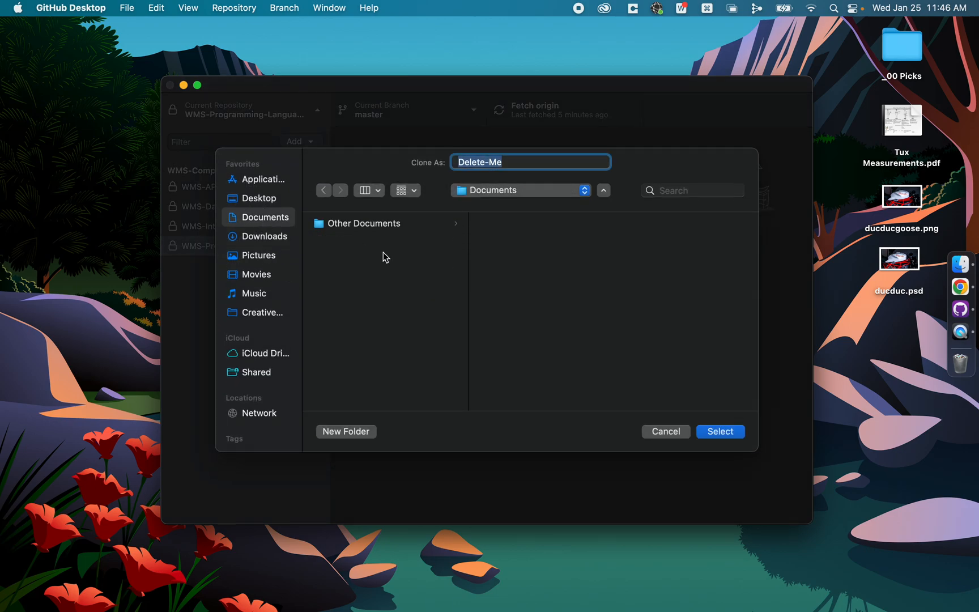
click(513, 162)
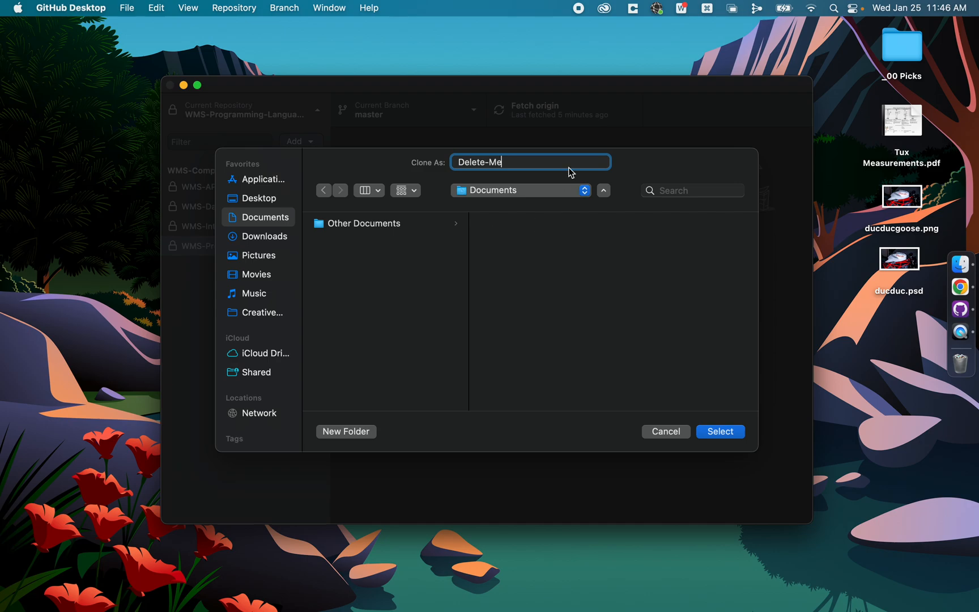
click(720, 432)
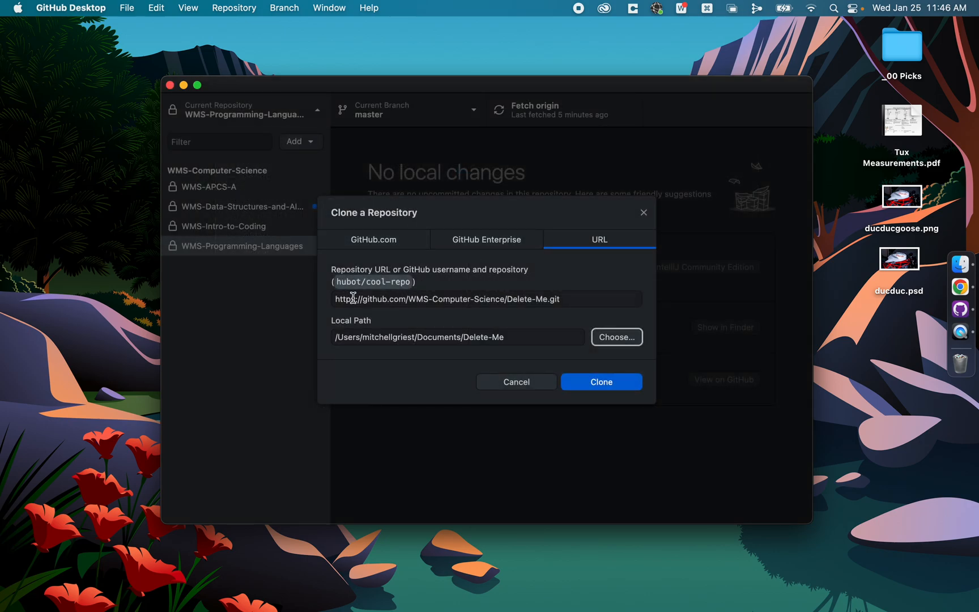
click(512, 299)
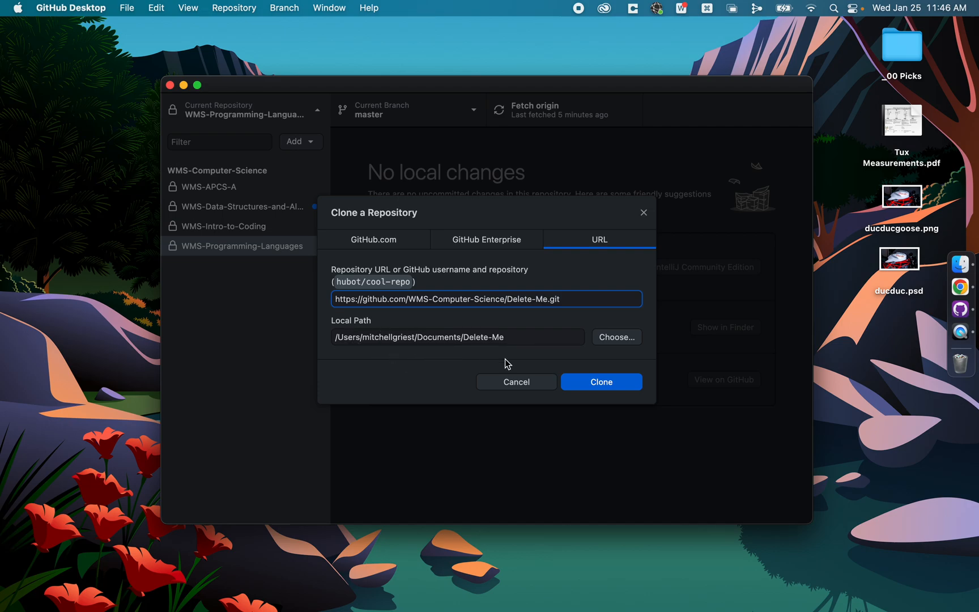
click(603, 383)
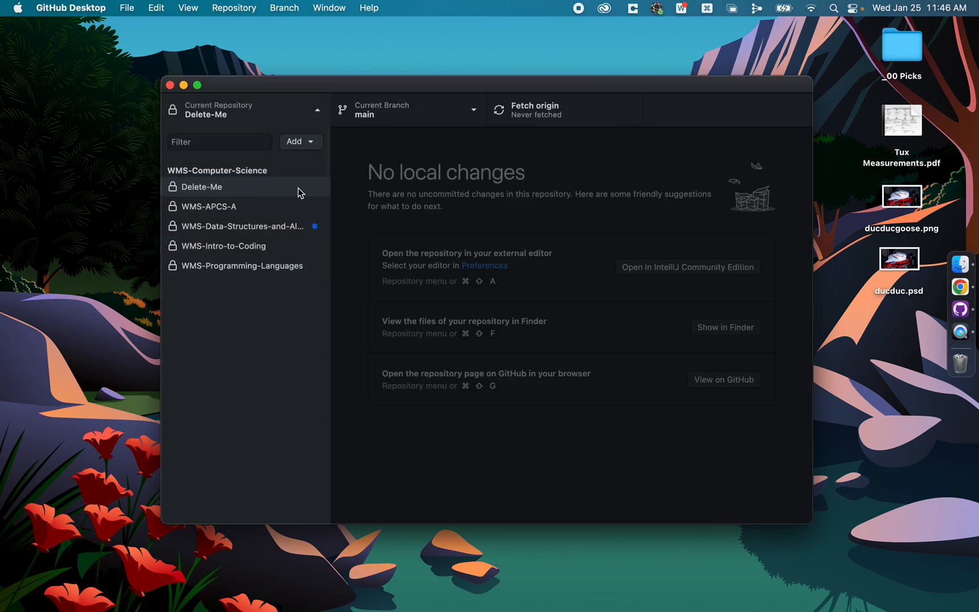
Step: Switch to Finder and preview the README.md file in the Delete-Me folder inside Documents
click(957, 265)
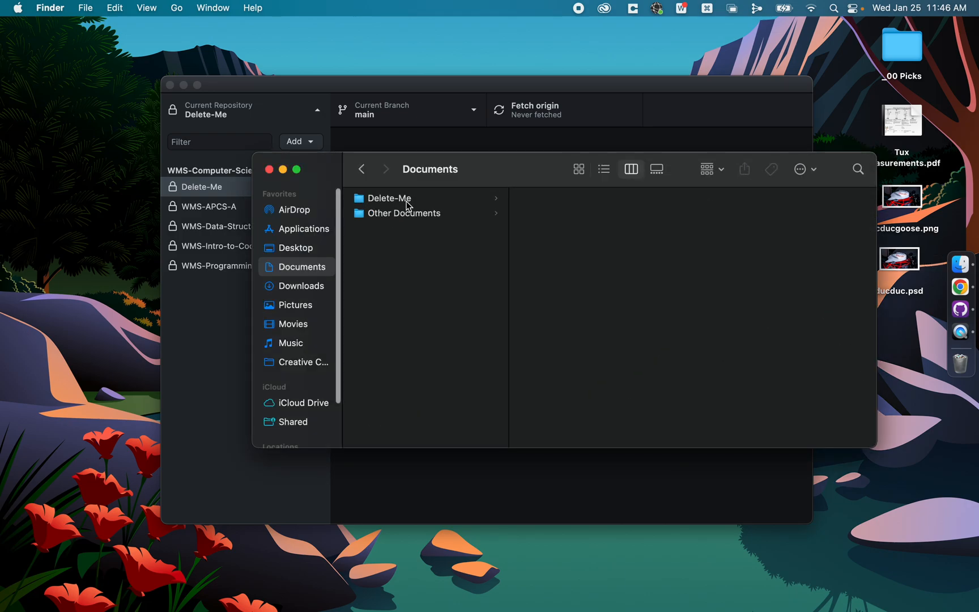
click(404, 199)
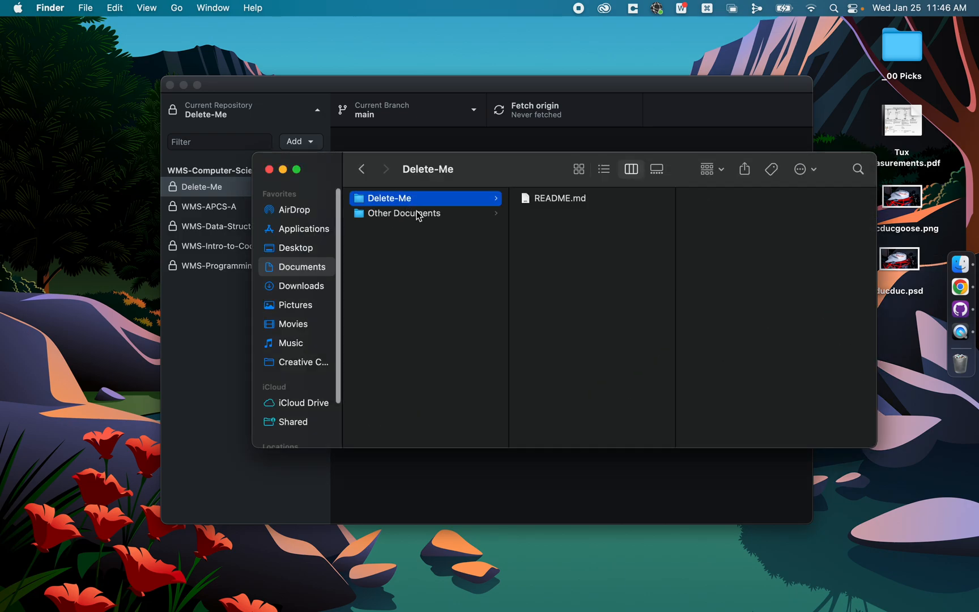
click(535, 204)
key(space)
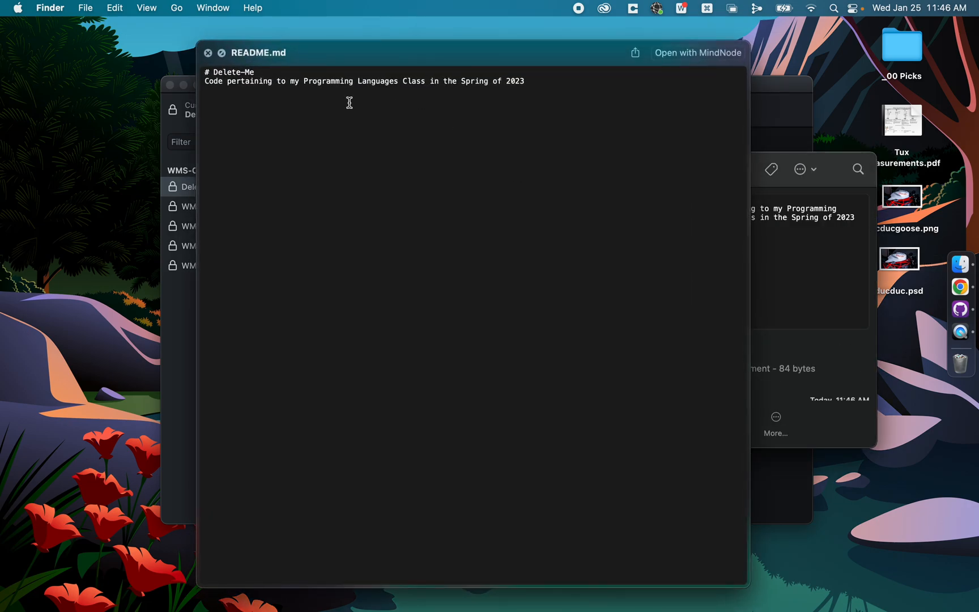
drag(204, 79, 517, 79)
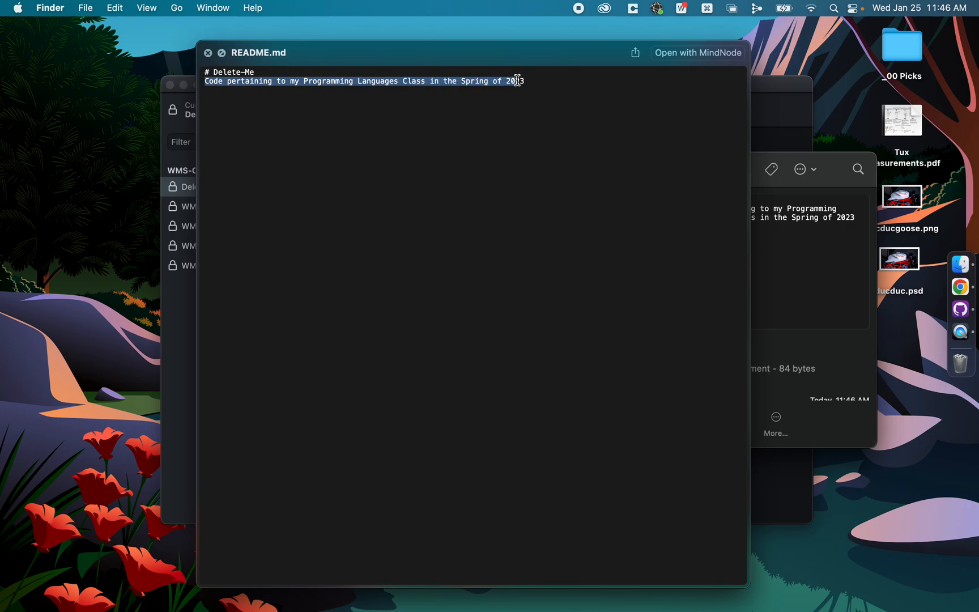
click(553, 88)
key(space)
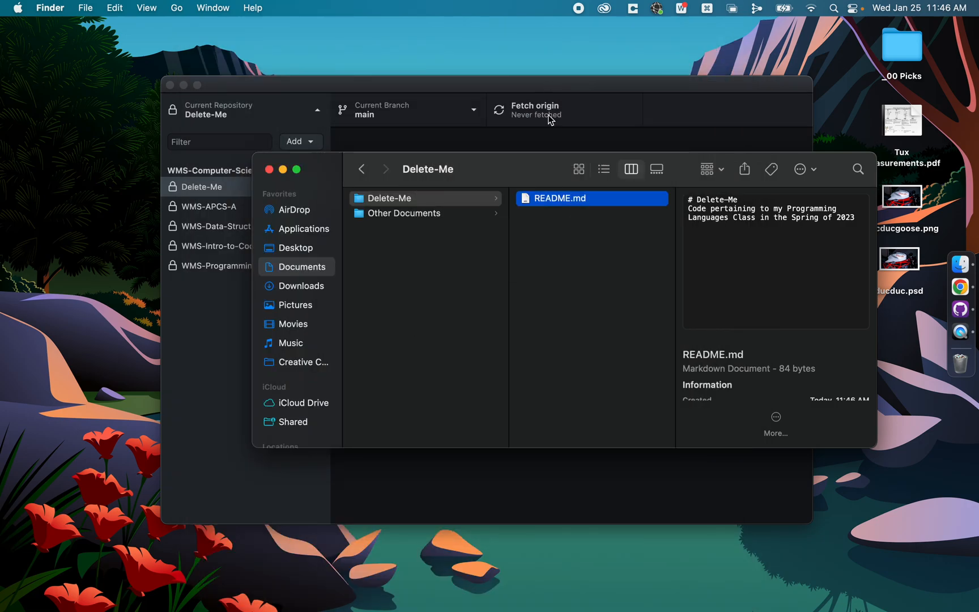
Step: Show the hidden files in the Delete-Me folder and open .gitignore with TextEdit
click(555, 241)
key(super+shift+period)
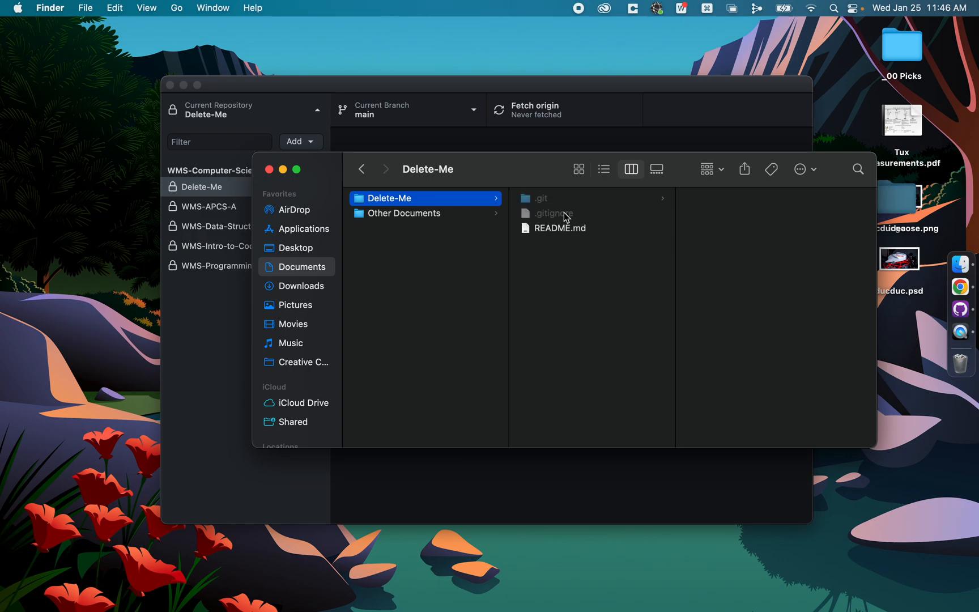
click(564, 215)
key(space)
key(space)
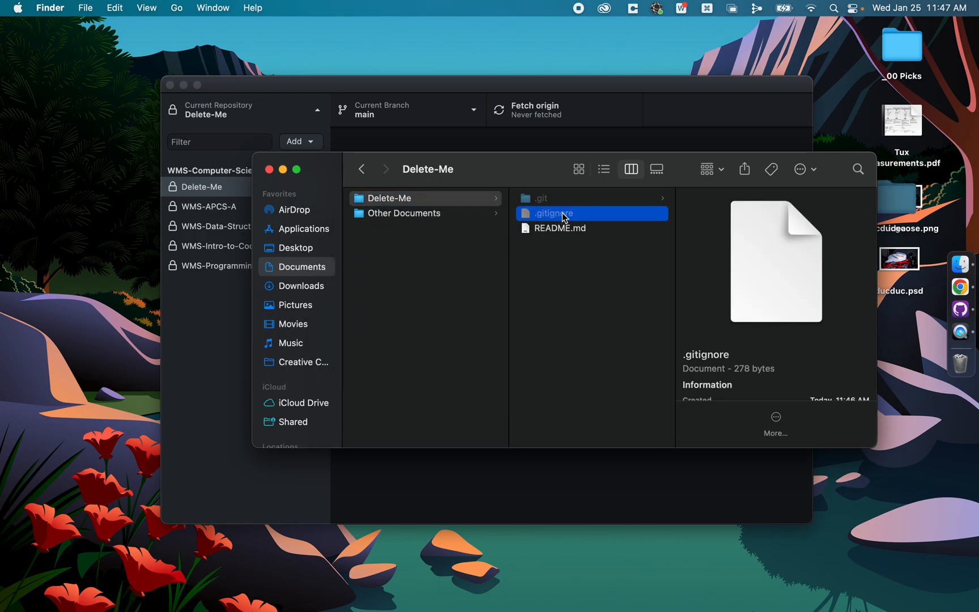
right_click(564, 218)
mouse_move(604, 238)
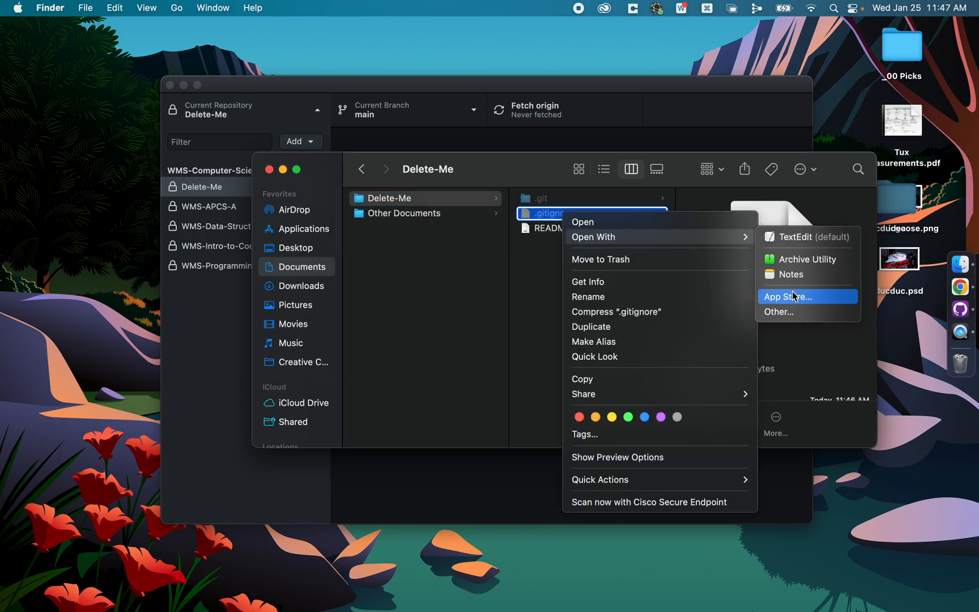
click(806, 241)
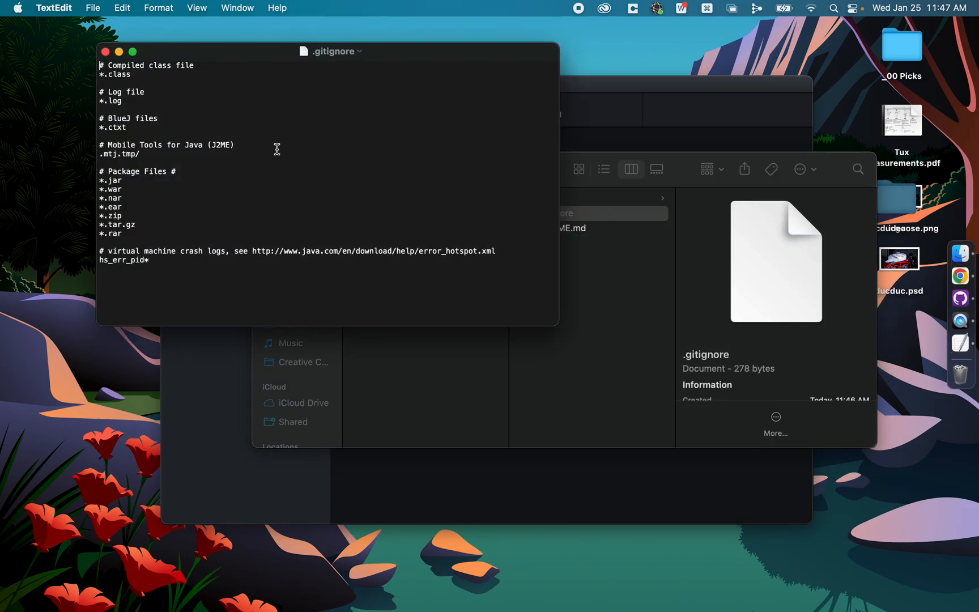
Step: Examine the ignored file patterns in .gitignore, close the file, and hide the hidden files in Finder again
drag(170, 53, 334, 158)
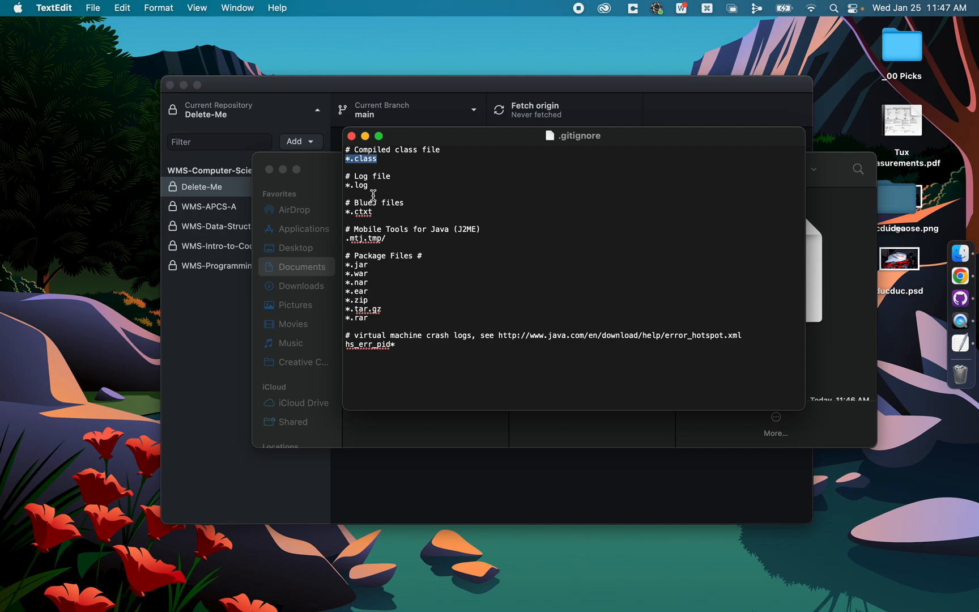
drag(383, 263, 382, 275)
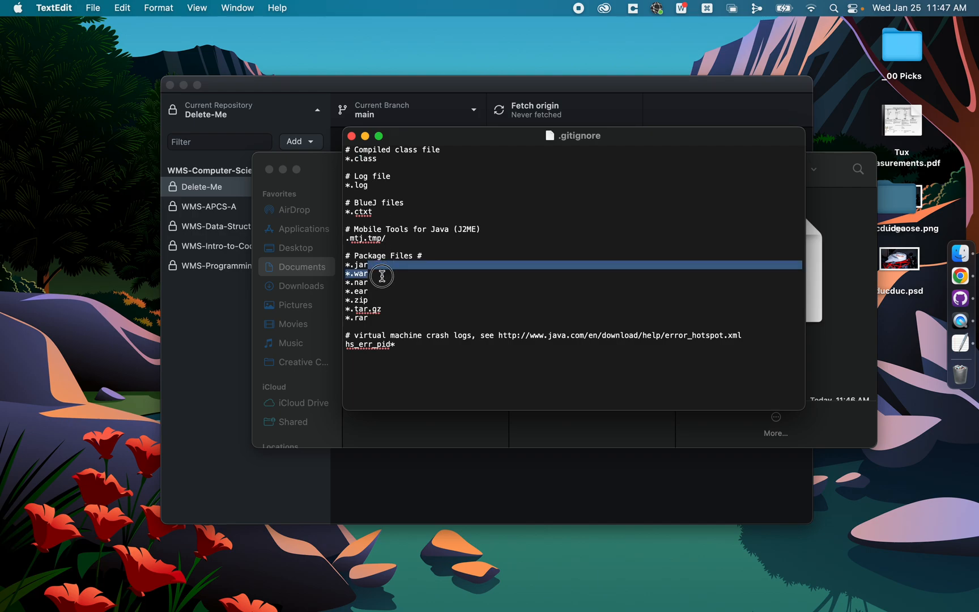
click(381, 280)
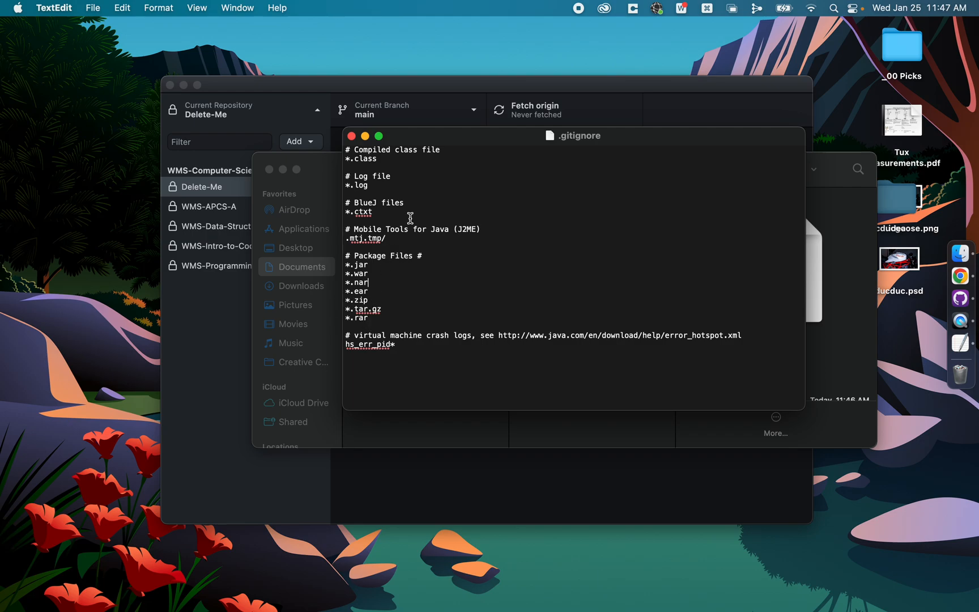
click(352, 136)
click(570, 267)
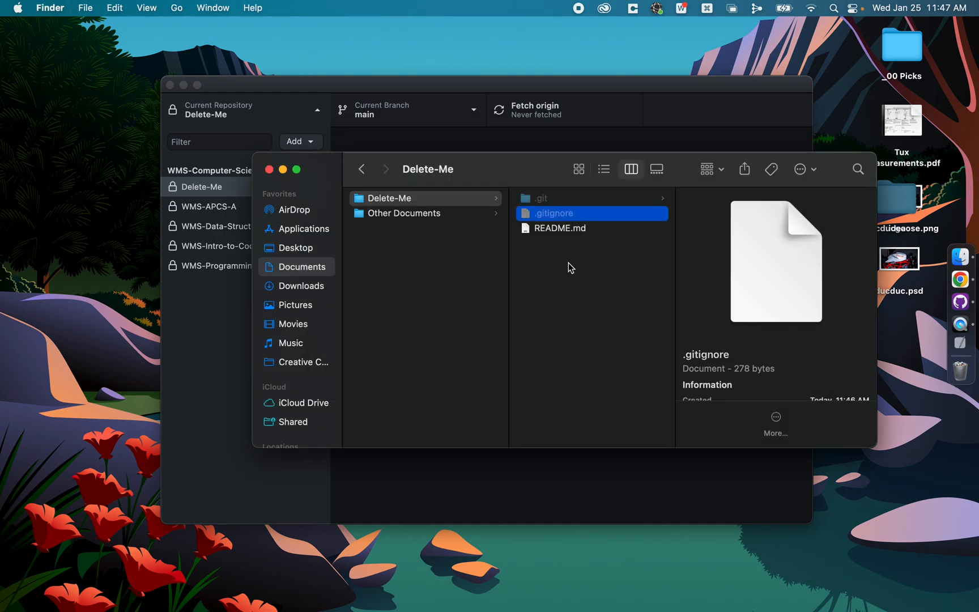
key(super+shift+period)
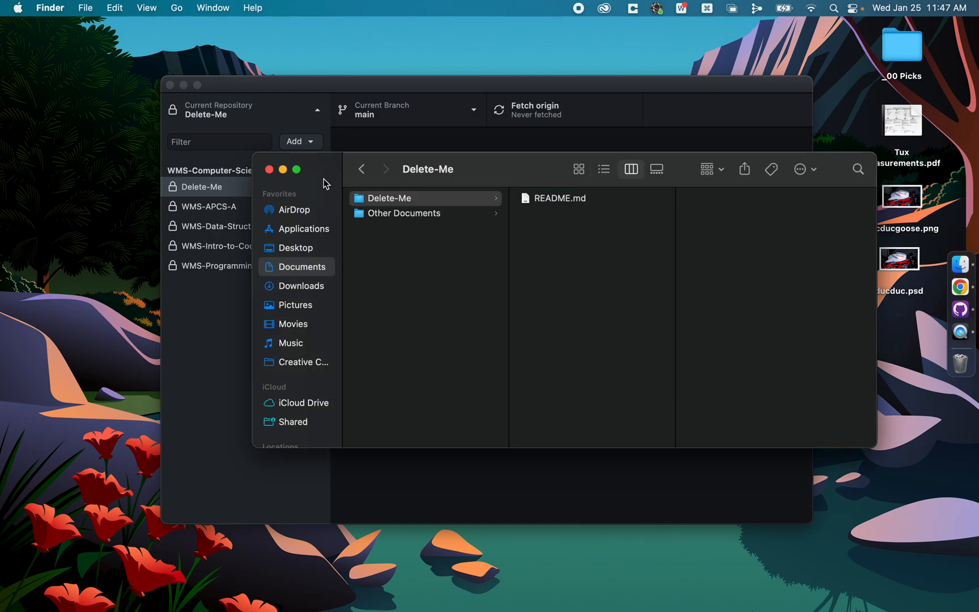
Step: Create a folder named "Unit 0 - Grammars" inside the Delete-Me folder
click(454, 198)
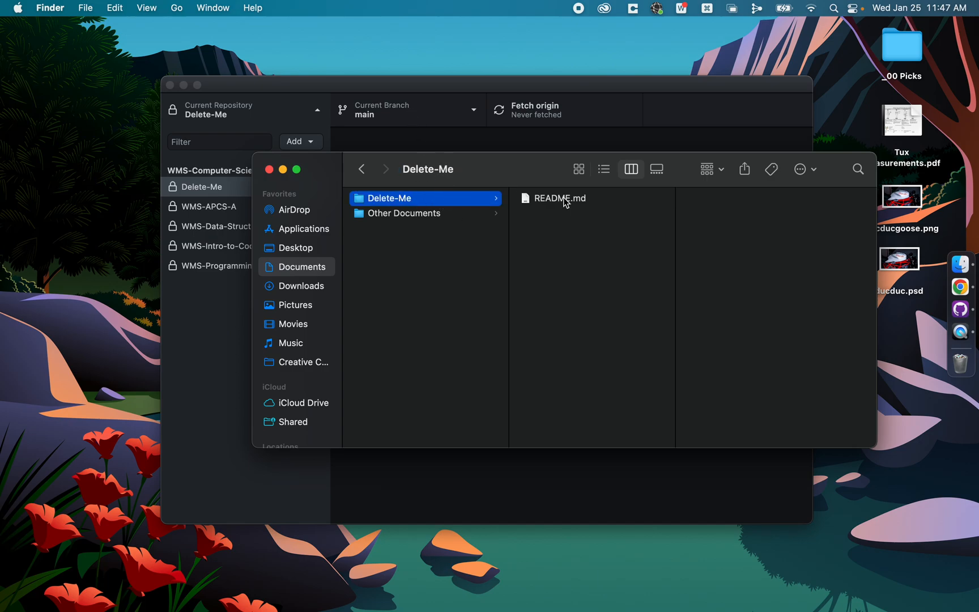
right_click(566, 257)
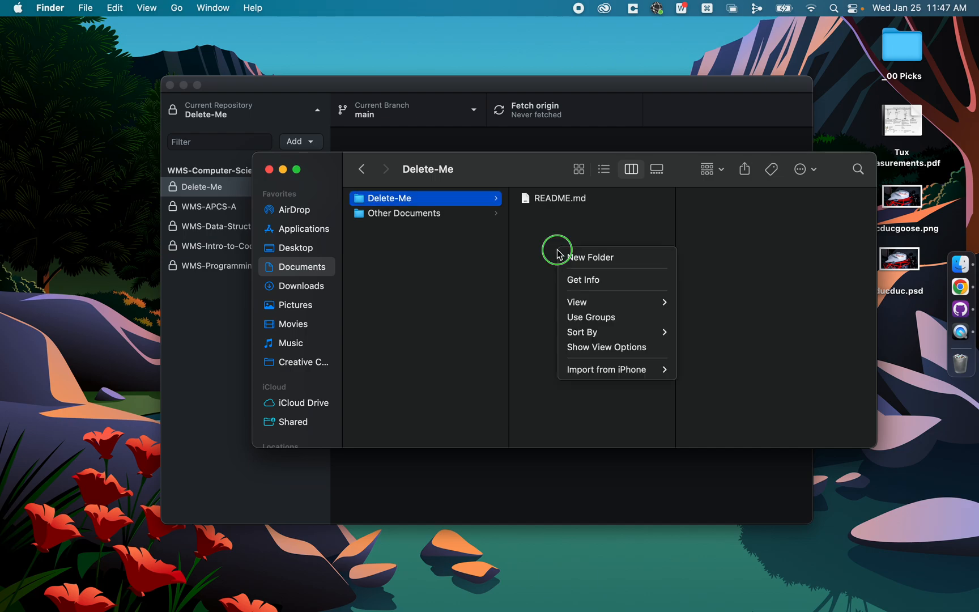
click(570, 258)
text(Unit)
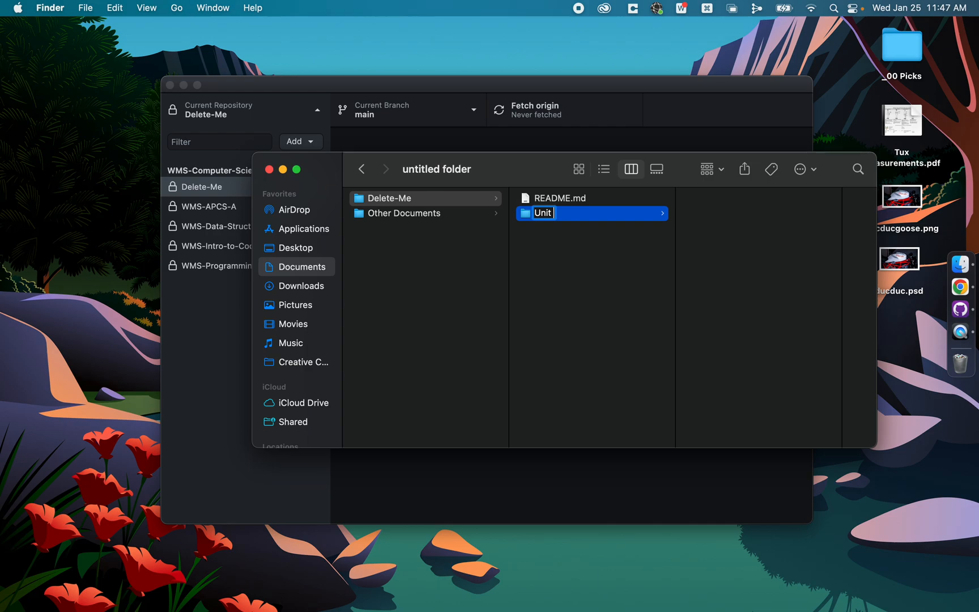
text( 0 - Grammars)
key(Return)
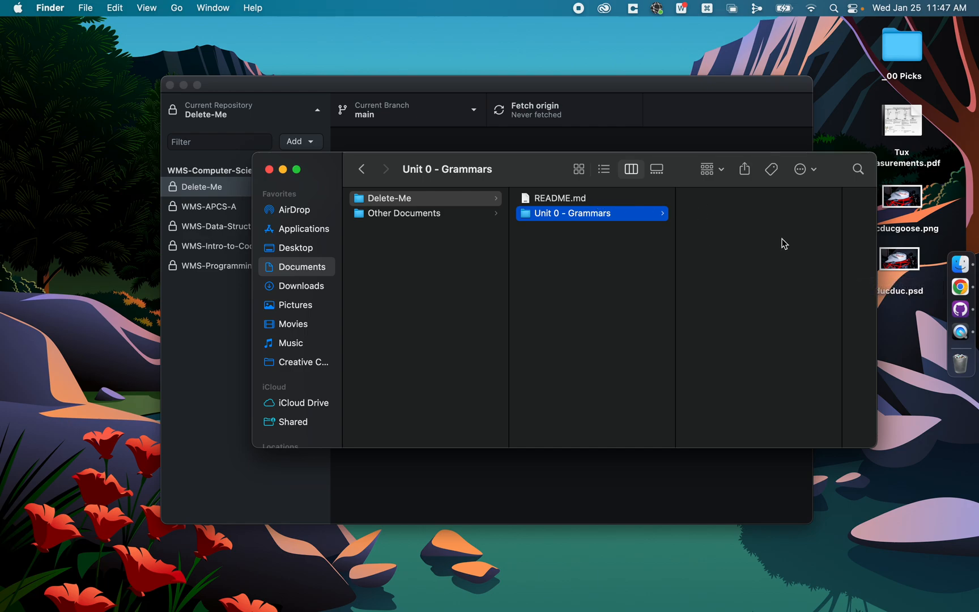
Step: Open TextEdit and write the heading "# Grammars" followed by a blank line and "This is my README file about Grammars"
key(super+space)
text(text)
key(Return)
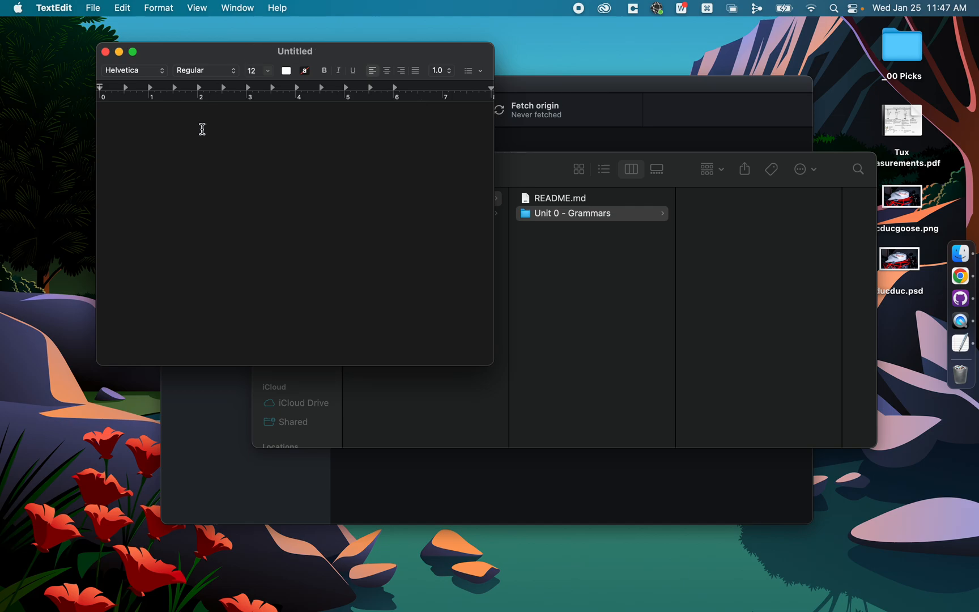
text(# Grammars)
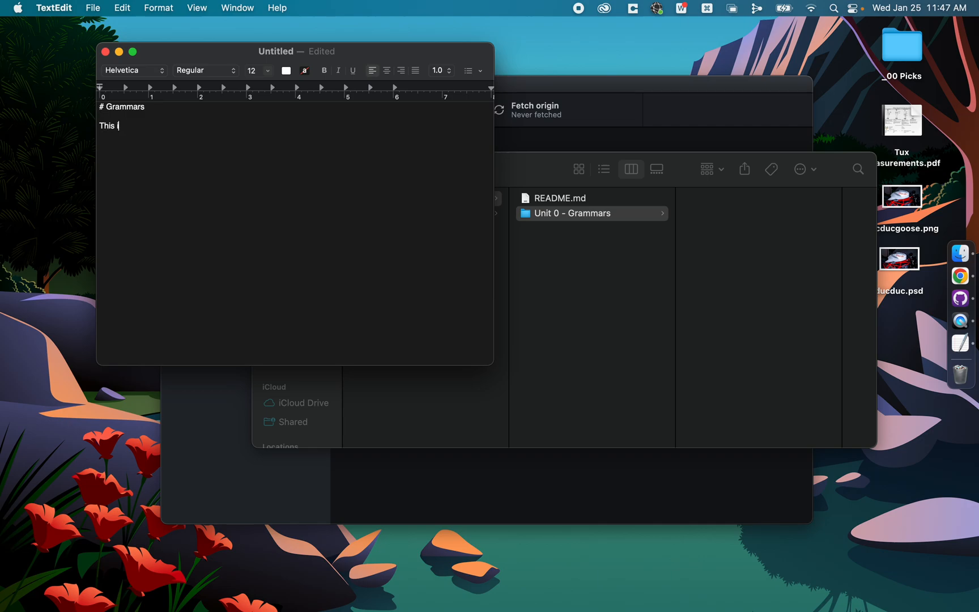
text(ME file about Grammars)
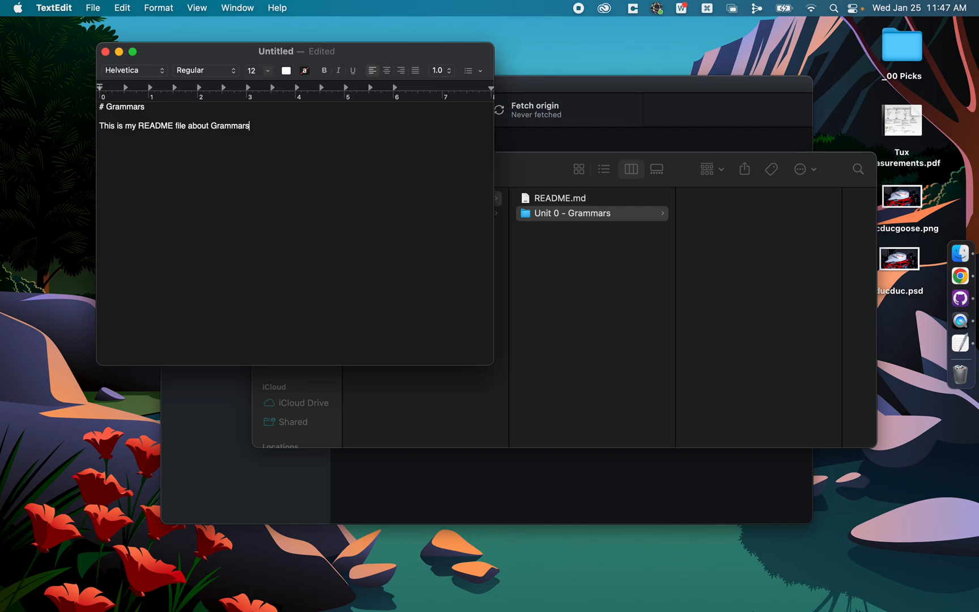
Step: Name the document README.md, move it into the Unit 0 - Grammars folder of Delete-Me, and close it
click(289, 55)
text(README.md)
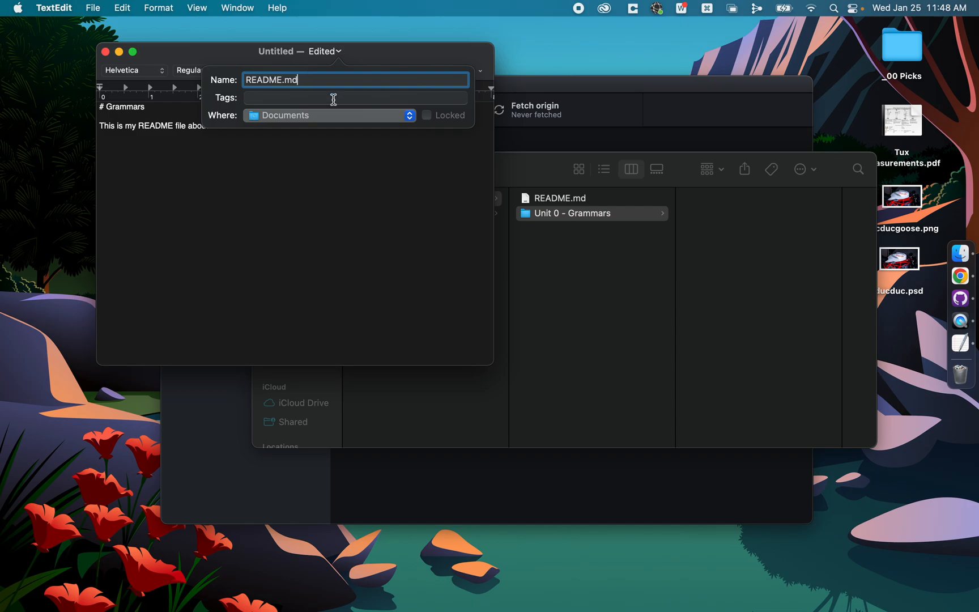
click(339, 116)
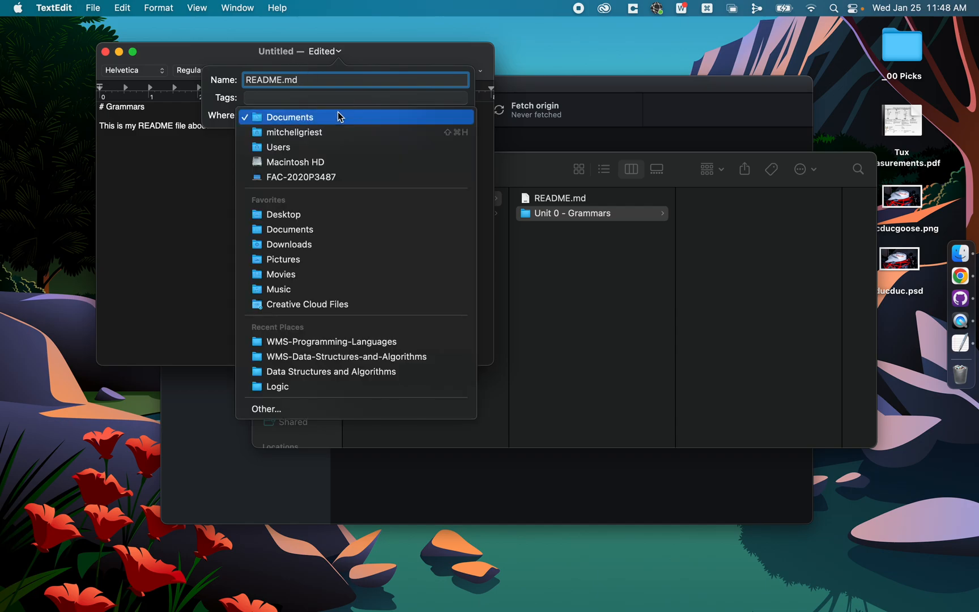
click(282, 407)
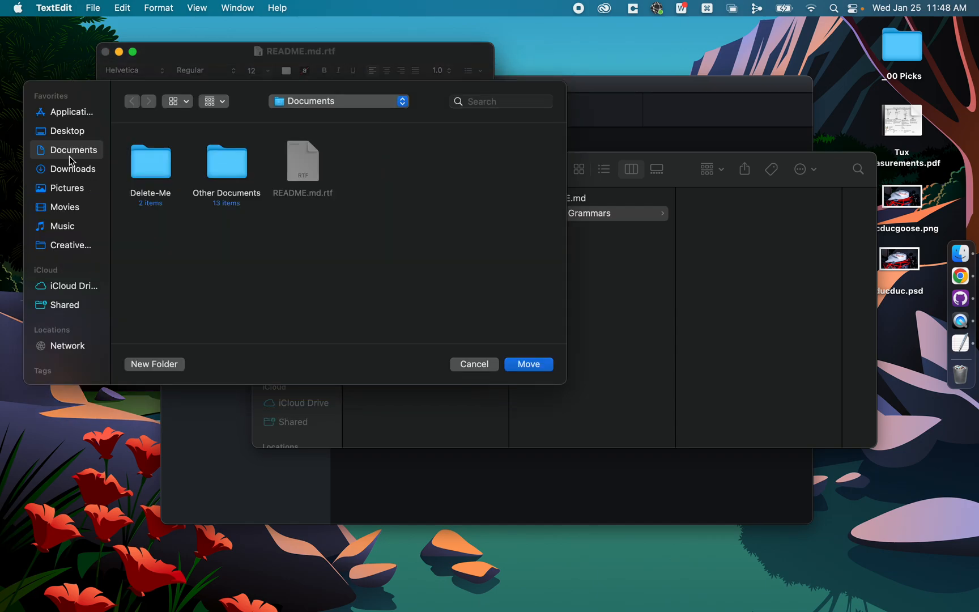
double_click(171, 162)
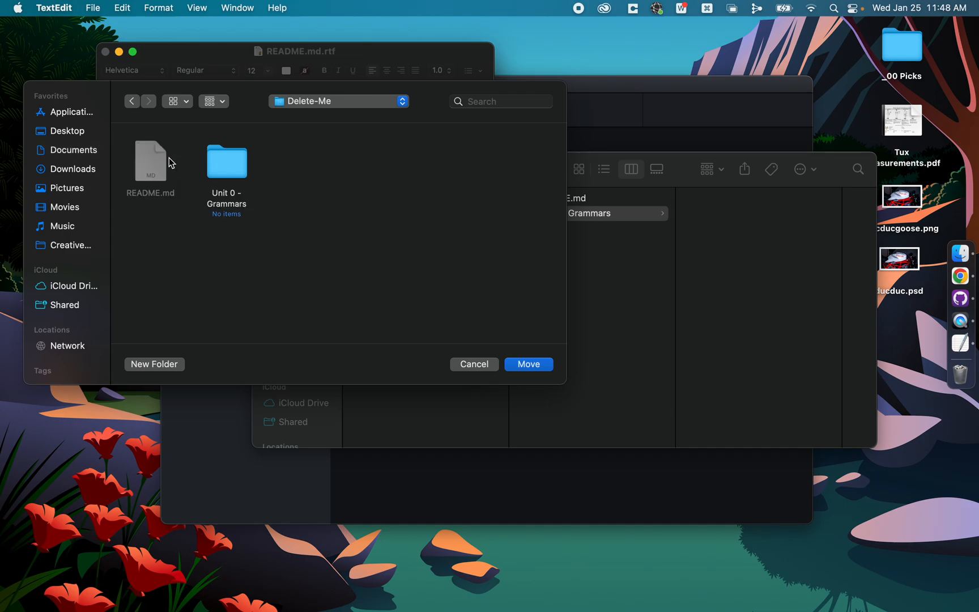
double_click(225, 169)
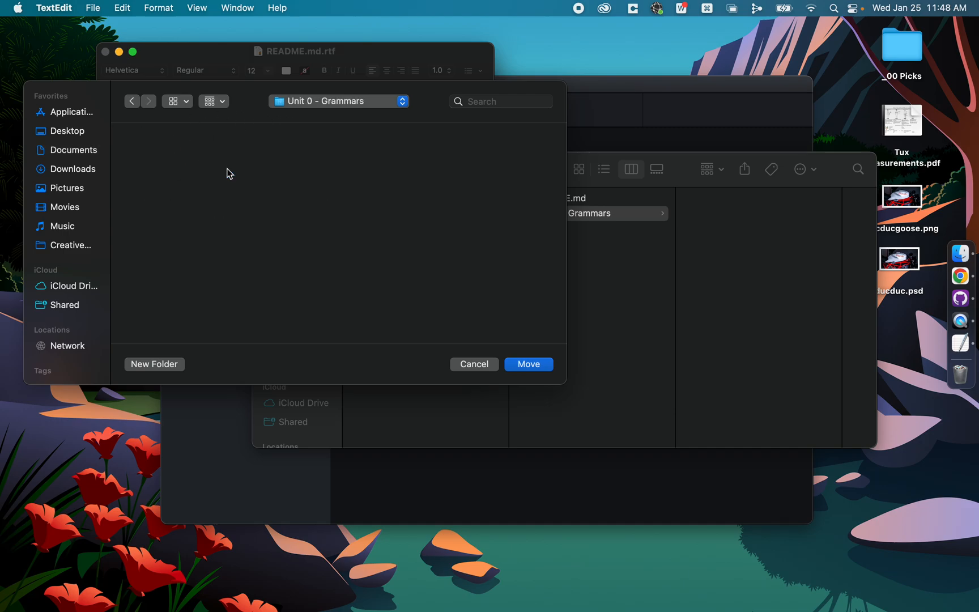
click(528, 364)
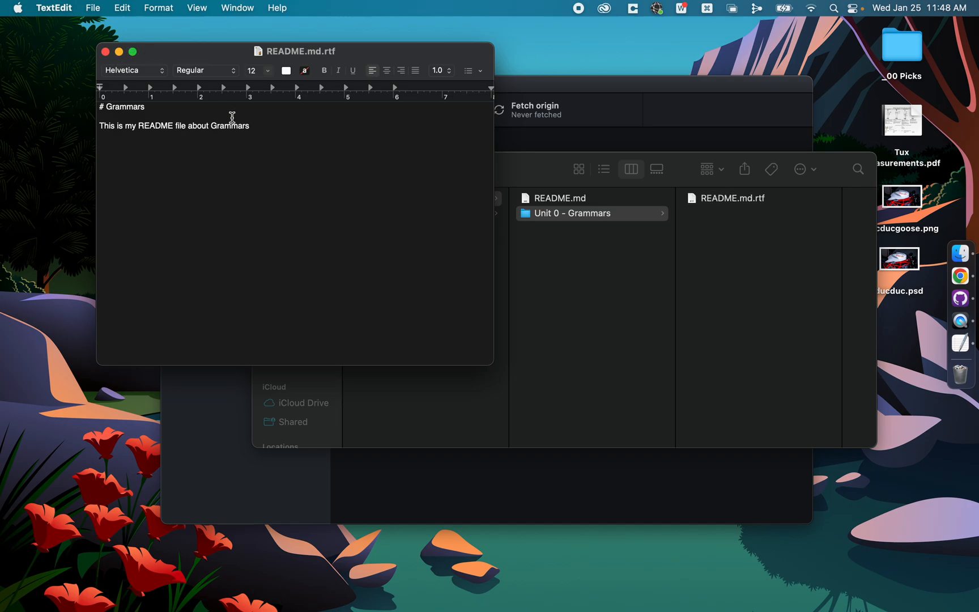
click(105, 51)
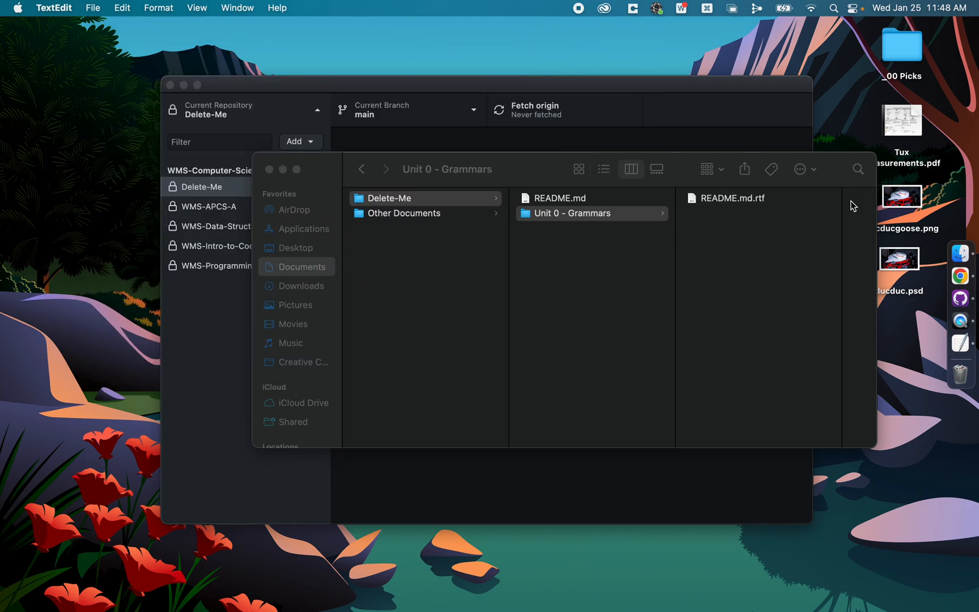
Step: Rename the README.md.rtf file in Unit 0 - Grammars to README.md, using the .md extension
click(759, 210)
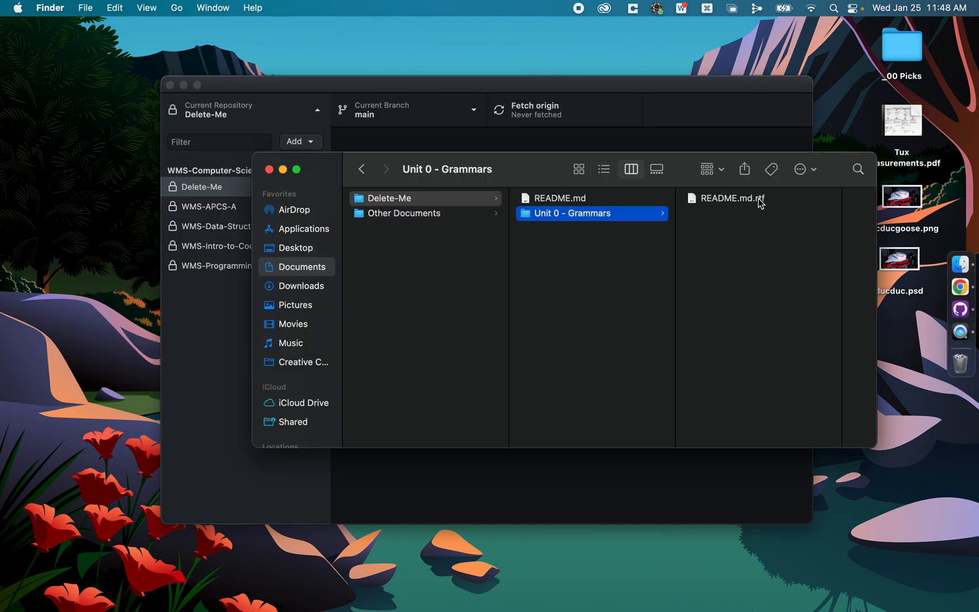
click(763, 200)
key(Return)
key(Right)
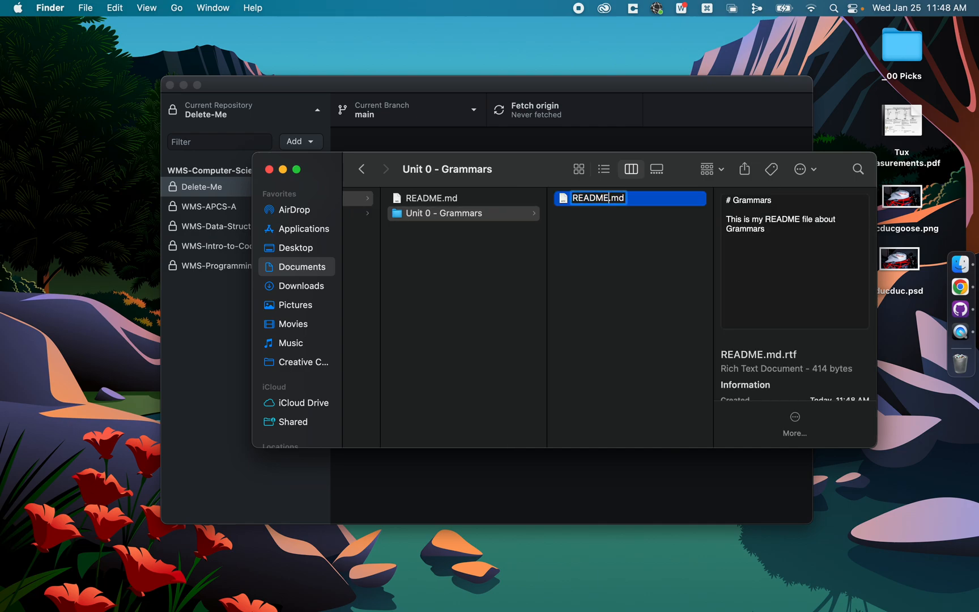
key(Return)
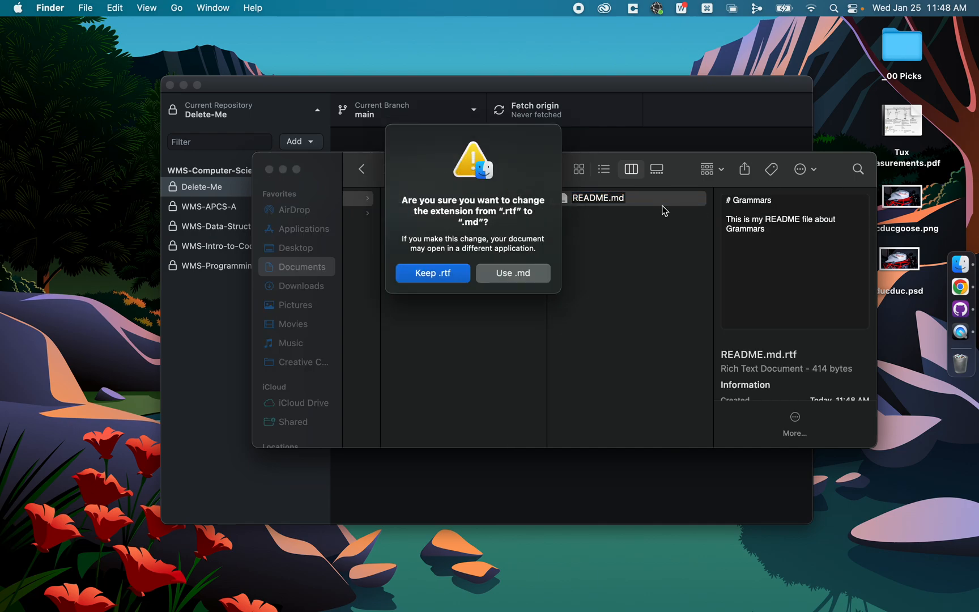
click(508, 275)
click(636, 246)
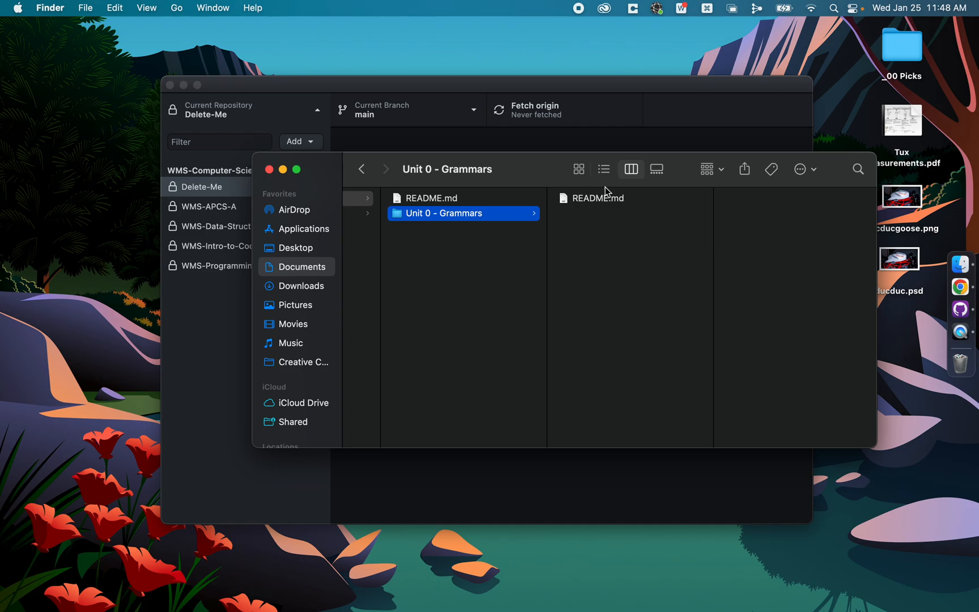
Step: Preview the contents of the README.md file in the Unit 0 - Grammars folder
click(613, 199)
key(space)
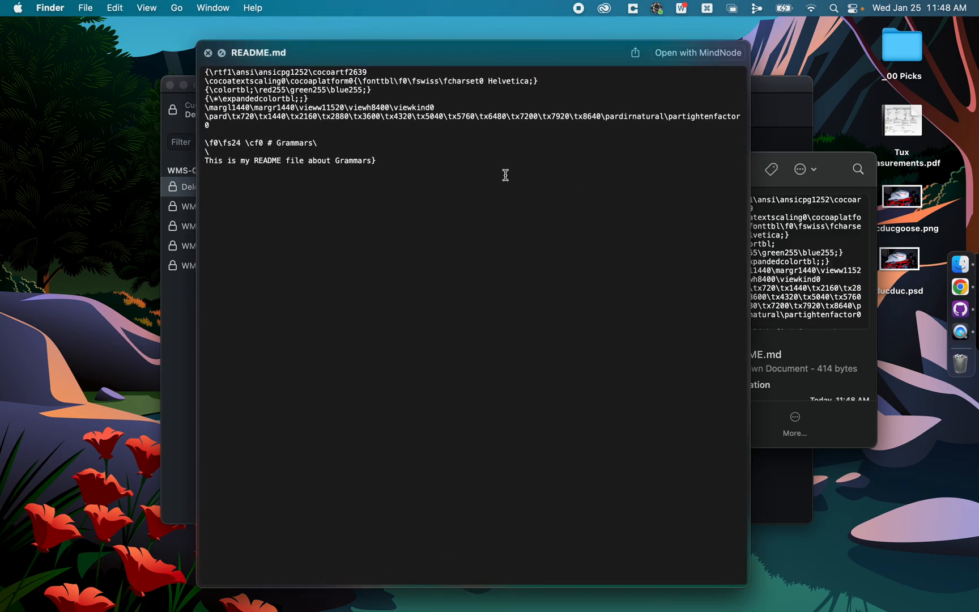
key(space)
key(Left)
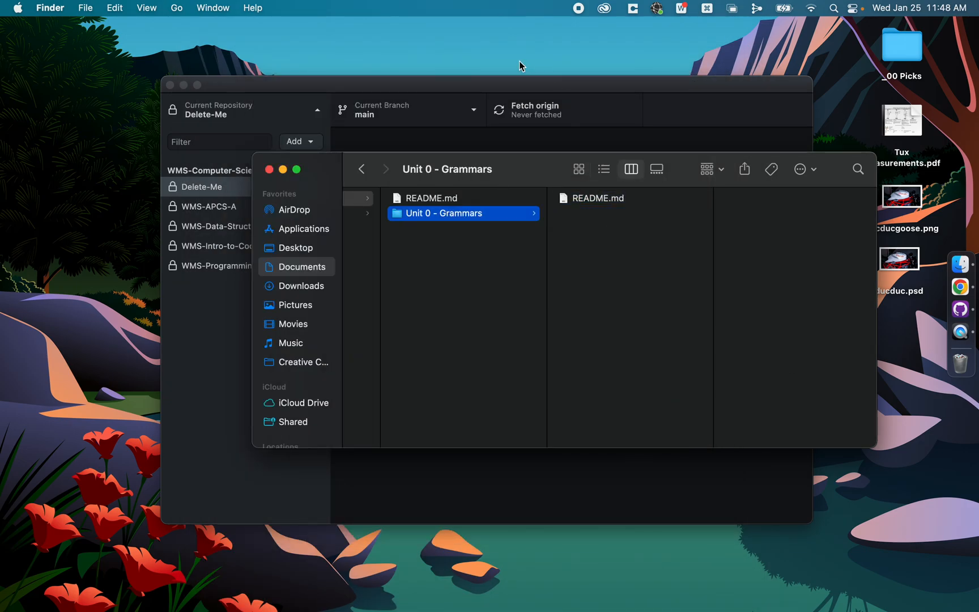
Step: Switch to GitHub Desktop and display the Delete-Me repository's uncommitted changes
click(635, 108)
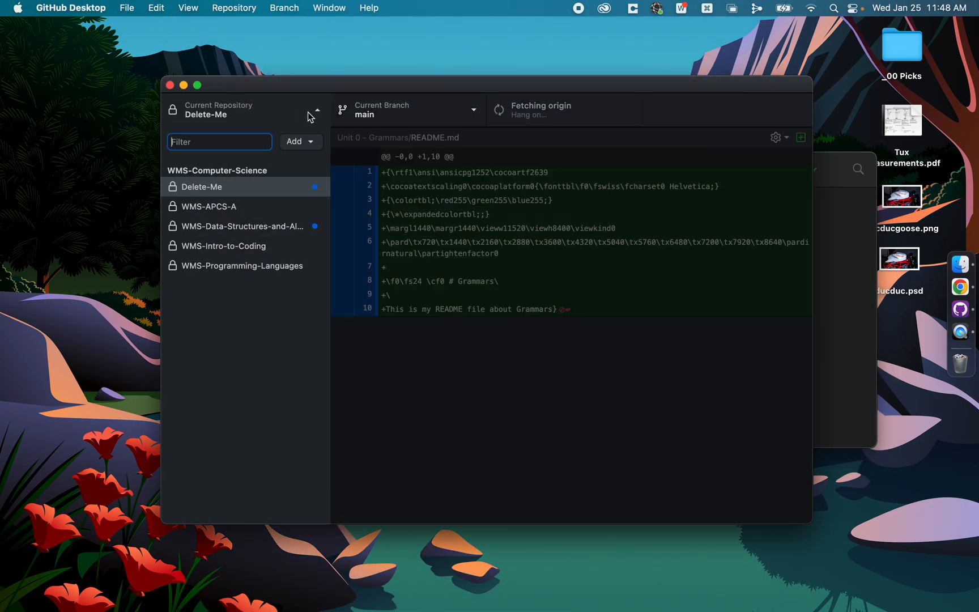
click(315, 113)
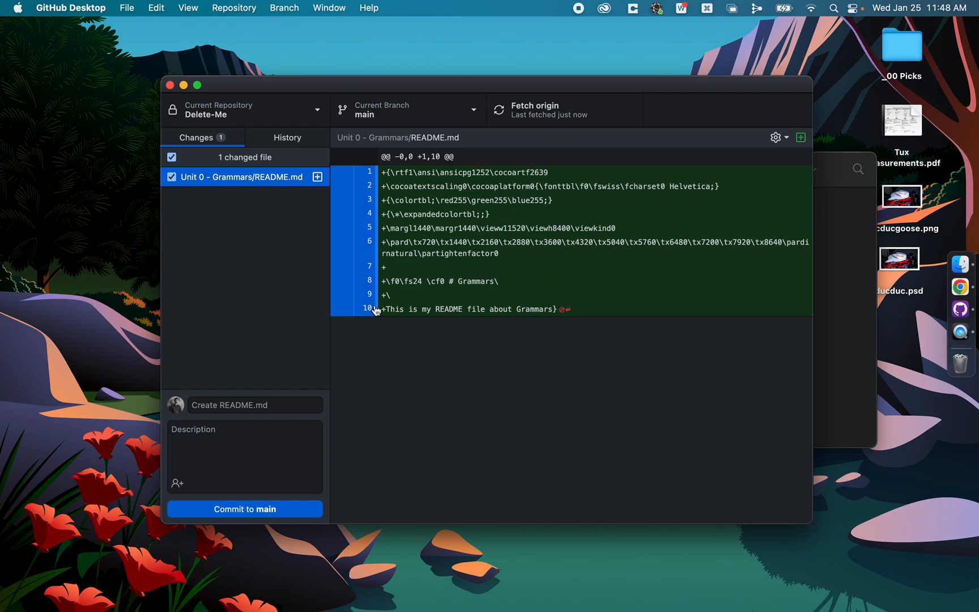
Step: Enter "Added a Grammars folder" as the commit summary for the README.md change
click(267, 406)
text(Added a Grammars folder)
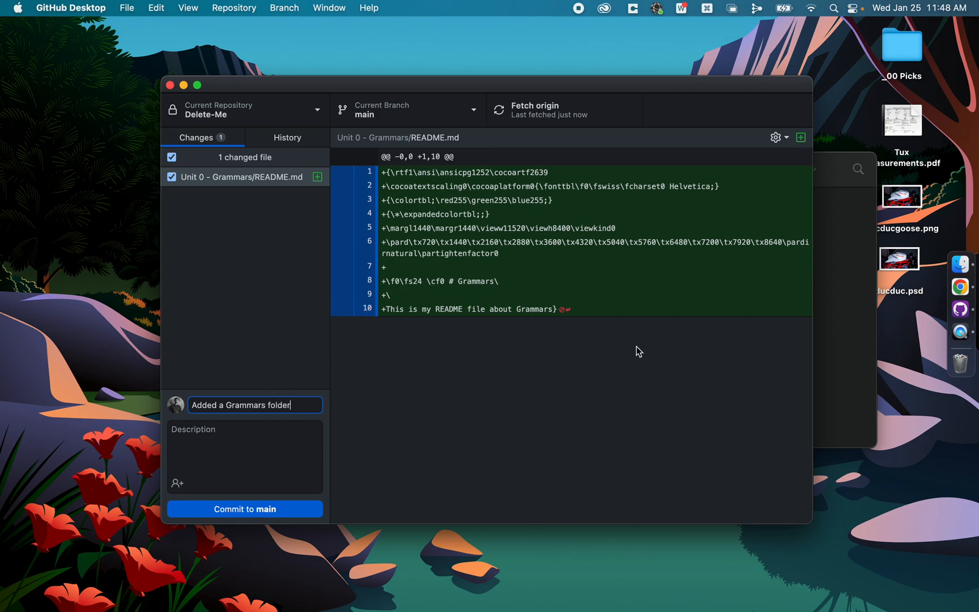
Step: Compare the local Unit 0 - Grammars folder in Finder with the Delete-Me repository page in Chrome, and return to GitHub Desktop
click(961, 265)
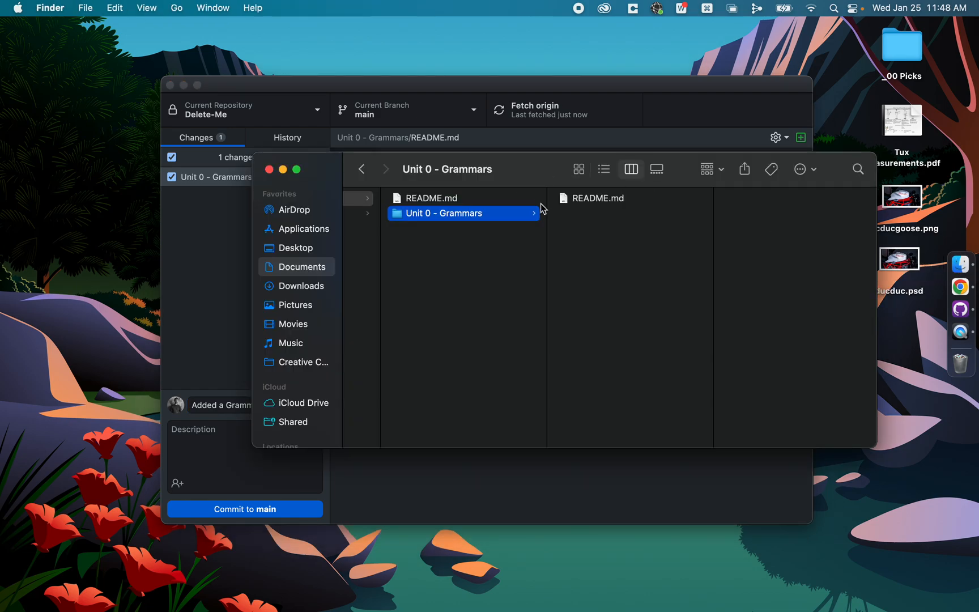
click(636, 205)
click(960, 287)
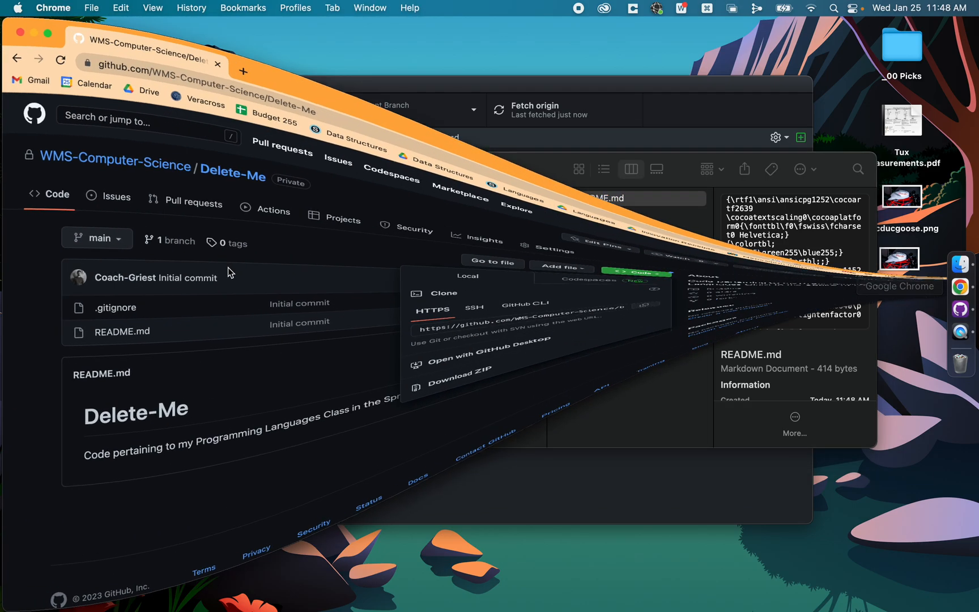
click(274, 377)
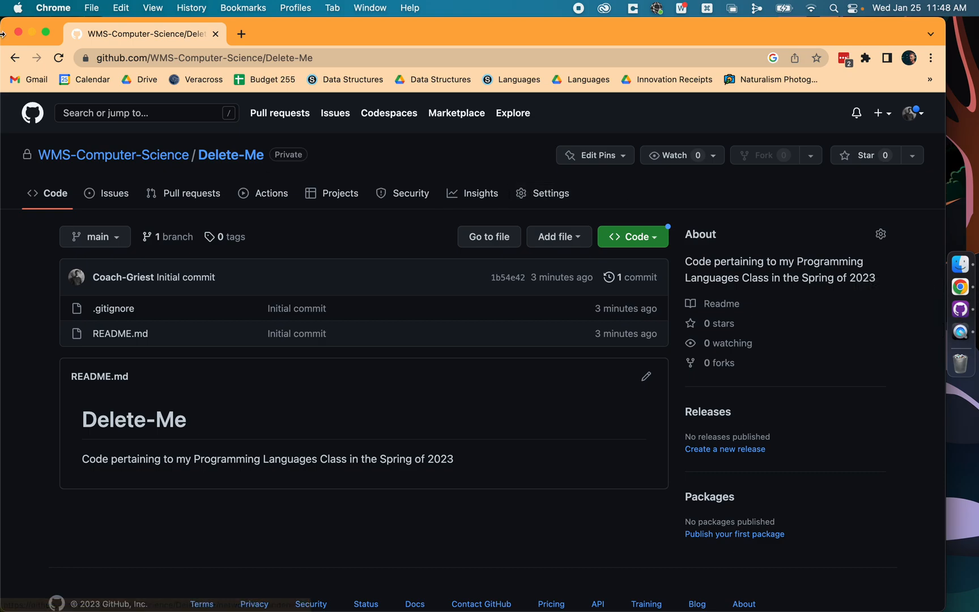
click(33, 32)
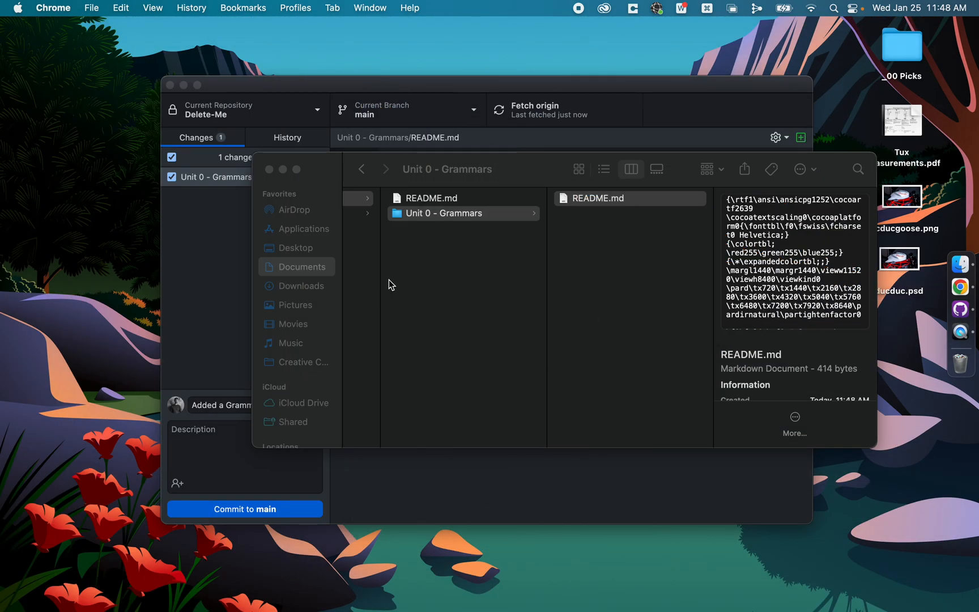
click(228, 296)
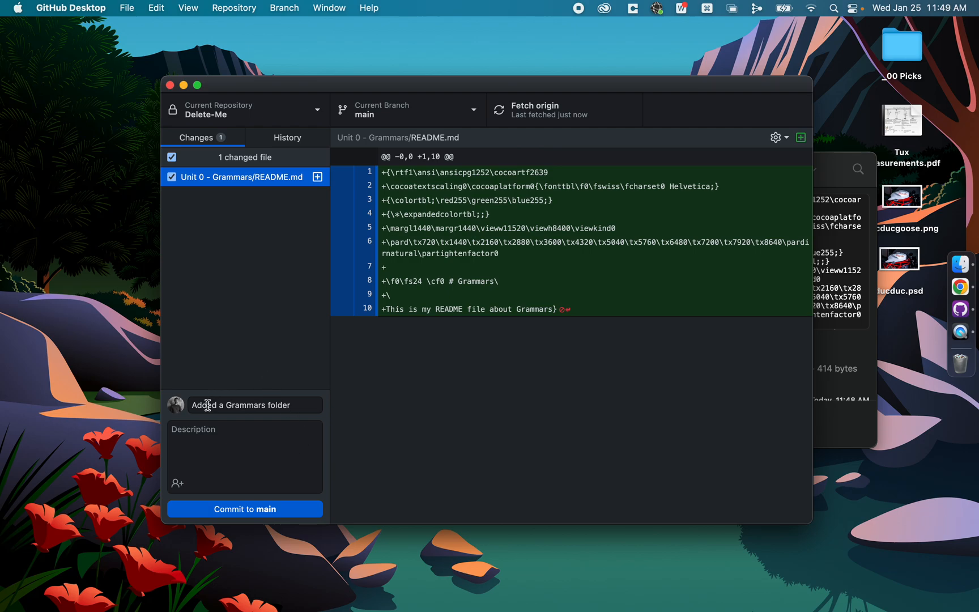
Step: Commit the Grammars folder change to main and push it to origin
drag(208, 404, 288, 405)
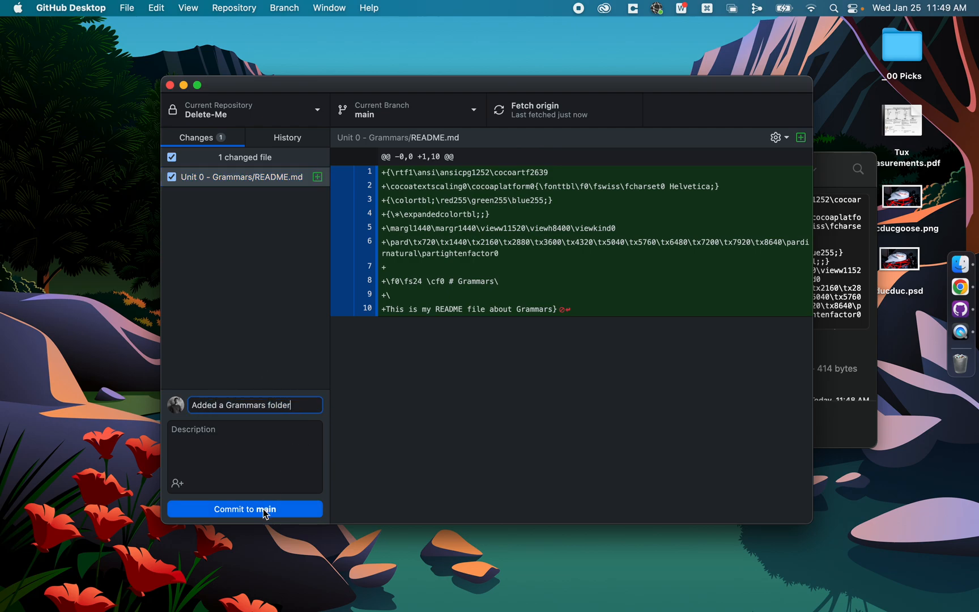
click(264, 509)
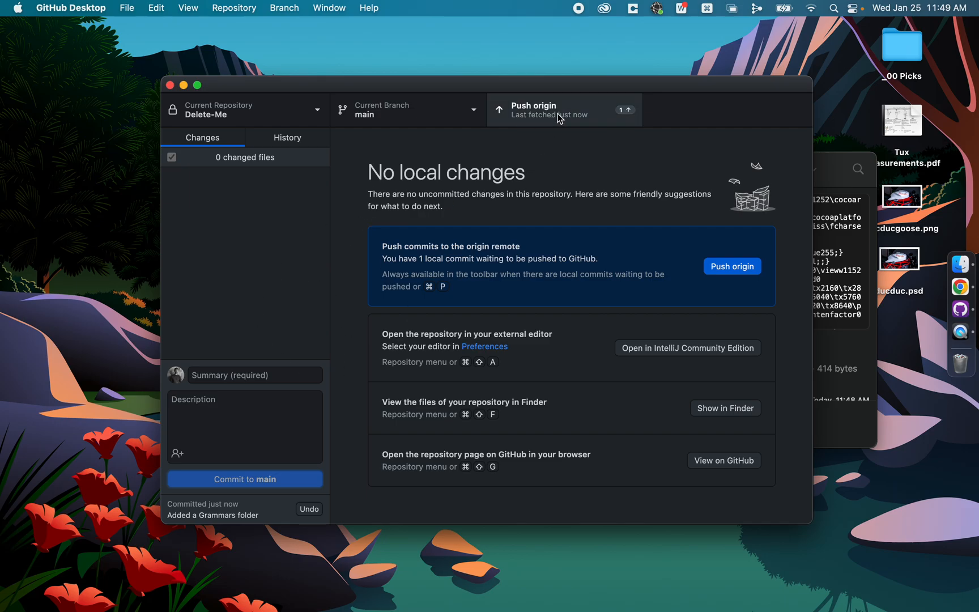
click(715, 269)
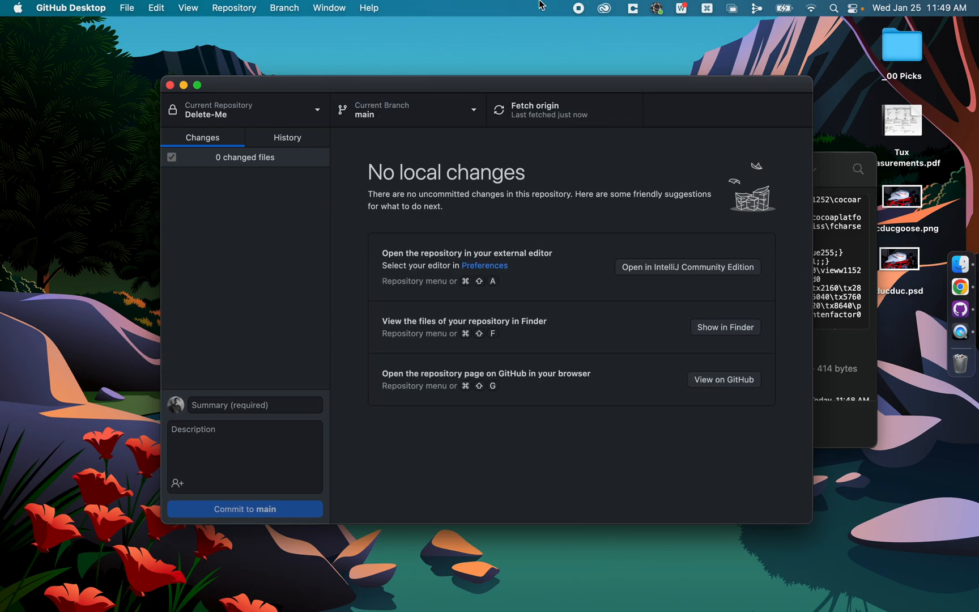
Step: Switch to Chrome, reload the Delete-Me repository page, and view the README.md in the Unit 0 - Grammars folder
click(975, 291)
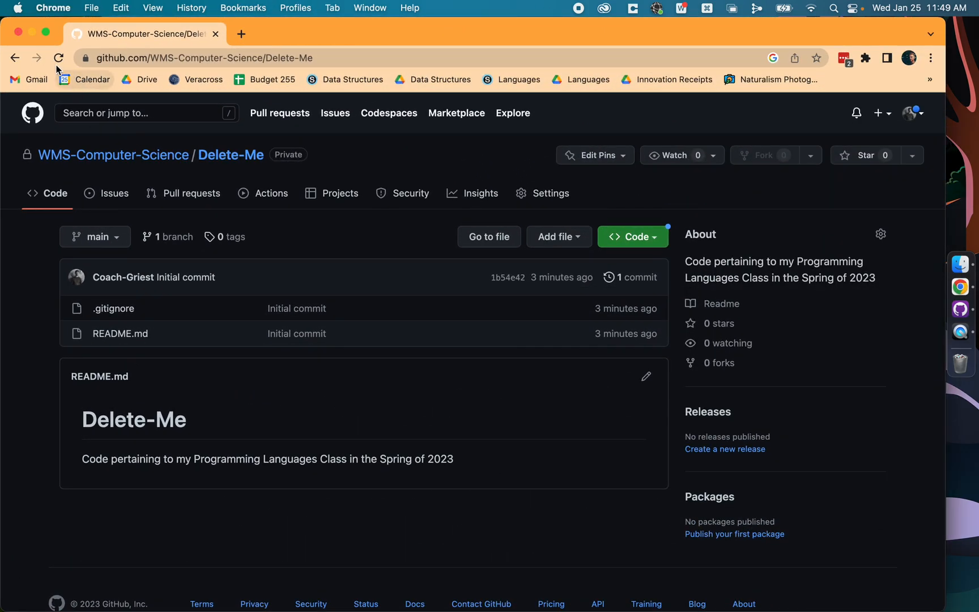
click(59, 59)
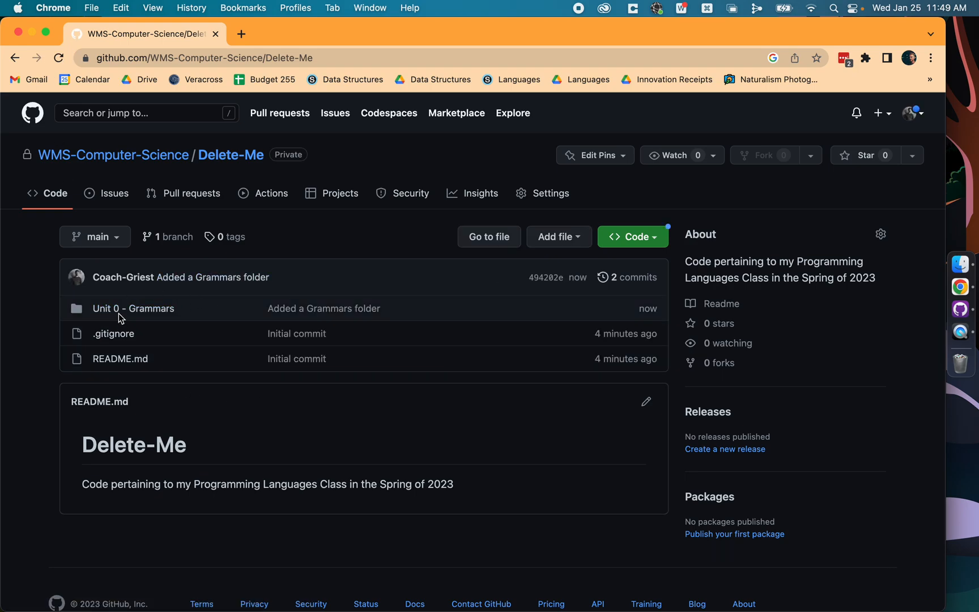
click(121, 309)
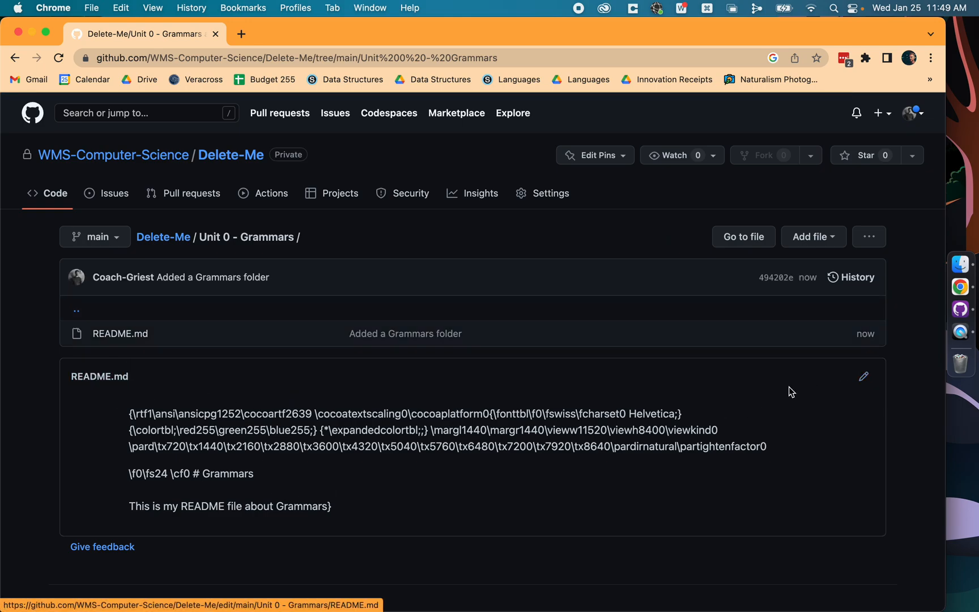
scroll(631, 391, down, 2)
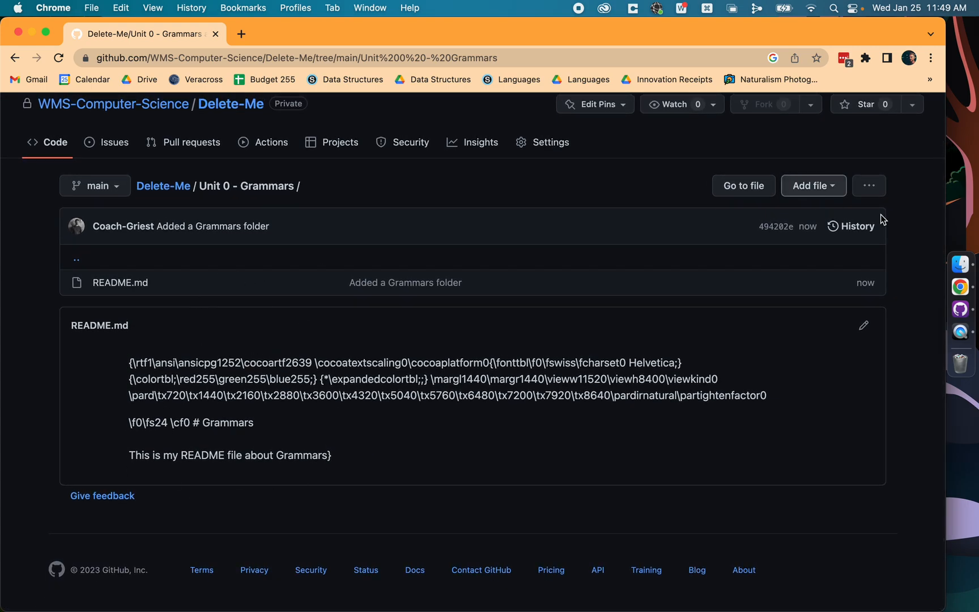
Step: Revisit the commit area in GitHub Desktop, minimize its window, and return to the README page in Chrome
click(961, 311)
click(235, 403)
click(252, 511)
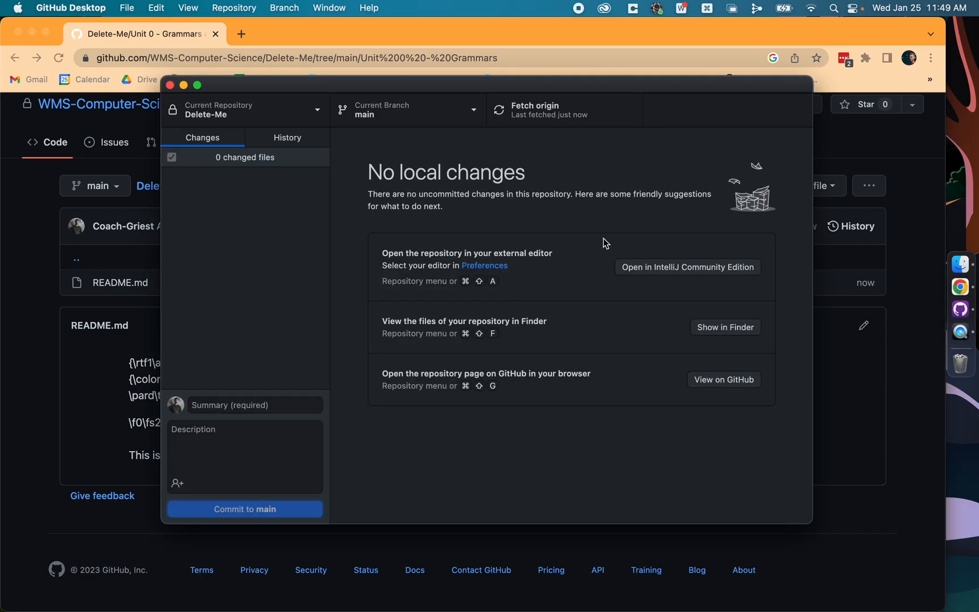
click(182, 85)
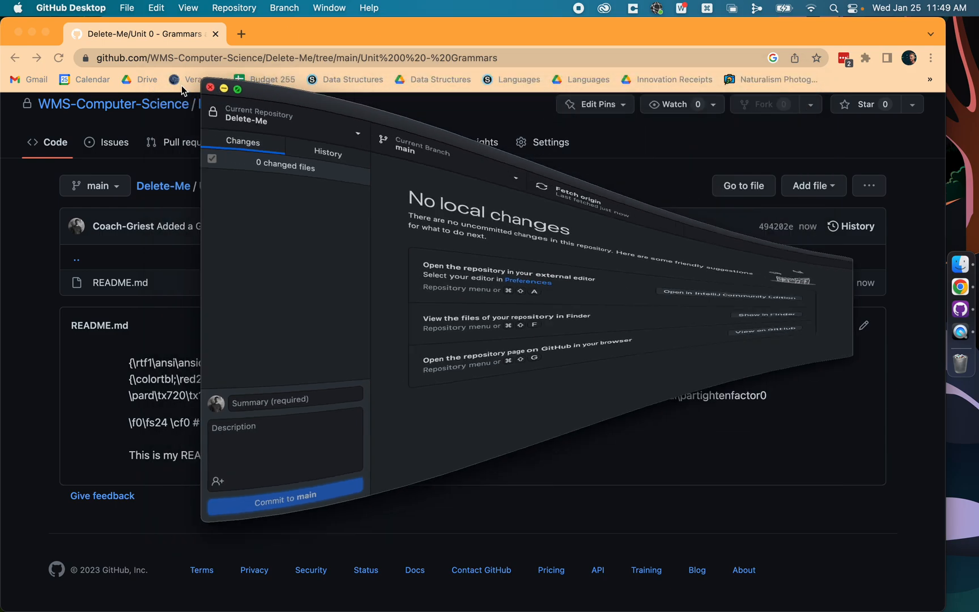
click(160, 193)
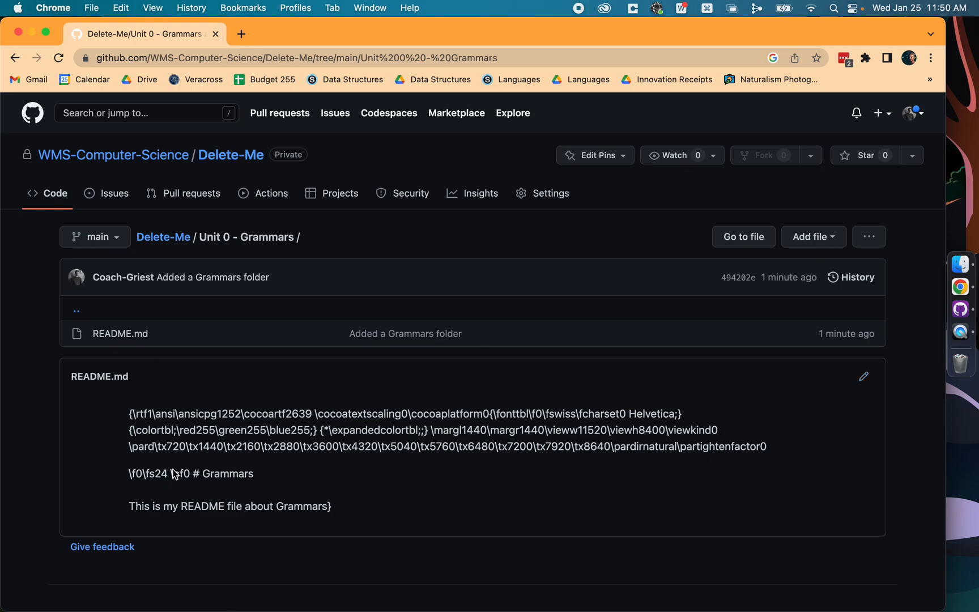
Step: Edit the Unit 0 - Grammars README.md on GitHub, removing all rich-text code and prefixing the description line with ###
click(863, 376)
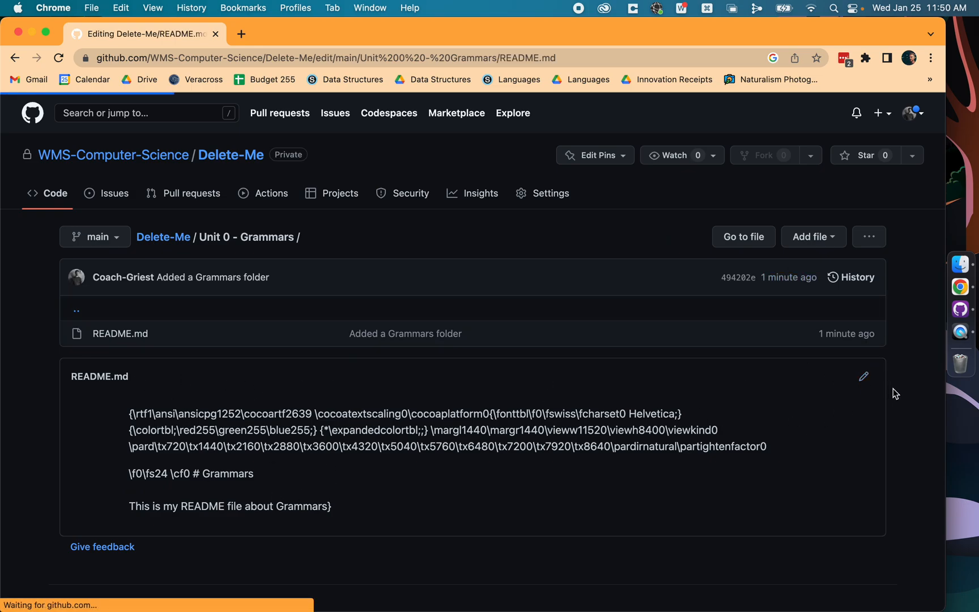
click(226, 391)
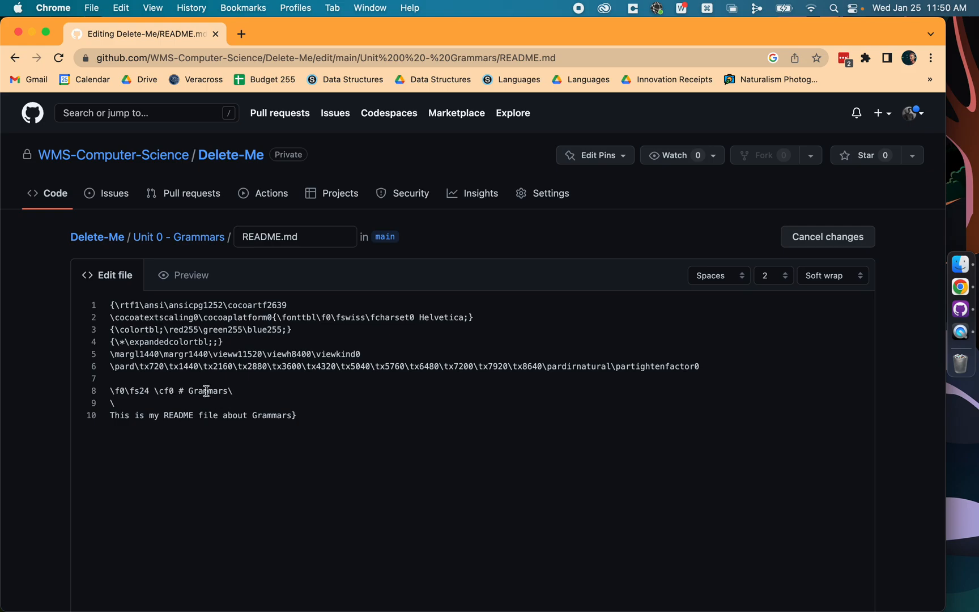
drag(174, 391, 108, 305)
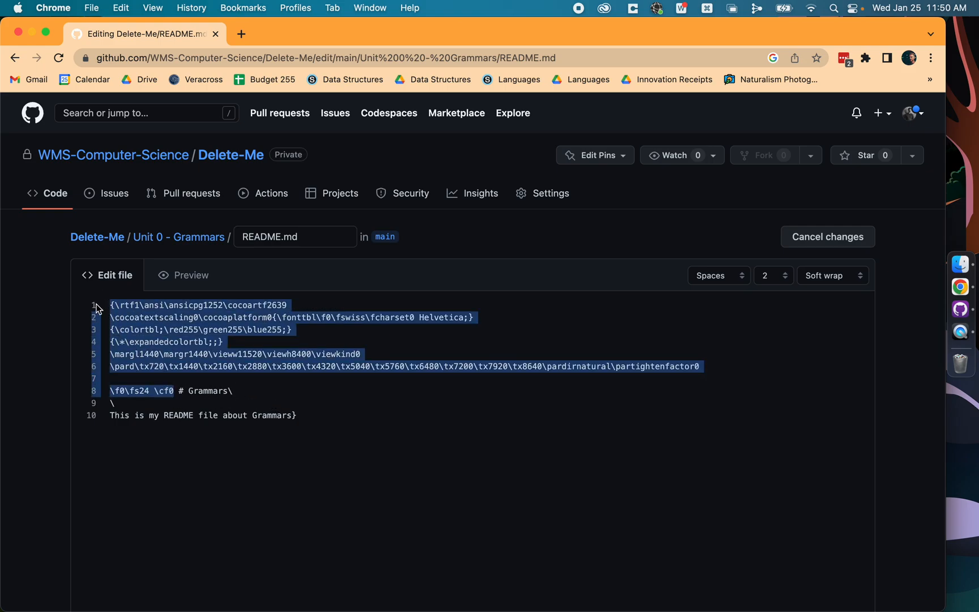
key(BackSpace)
key(Delete)
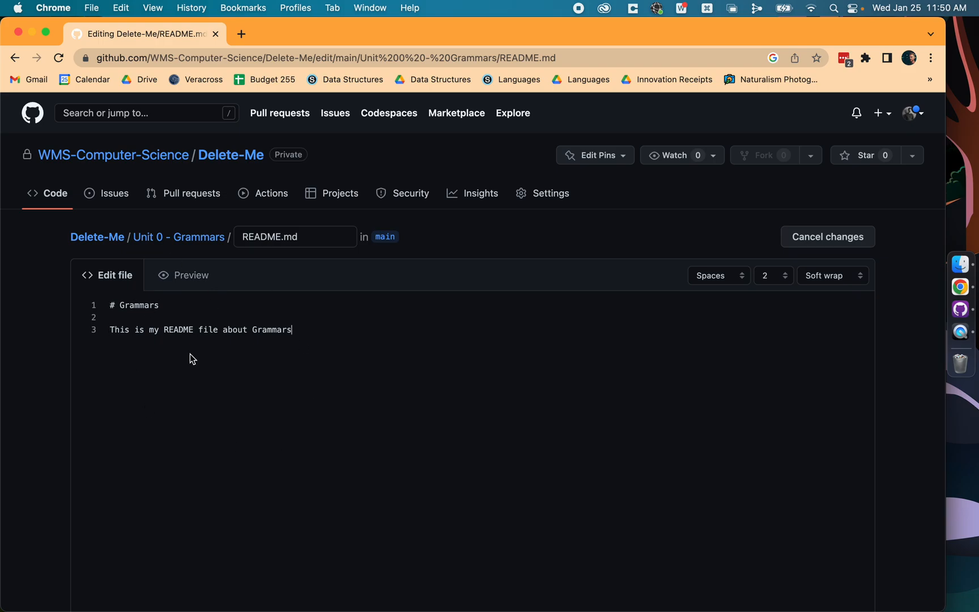
key(super+Left)
text(###)
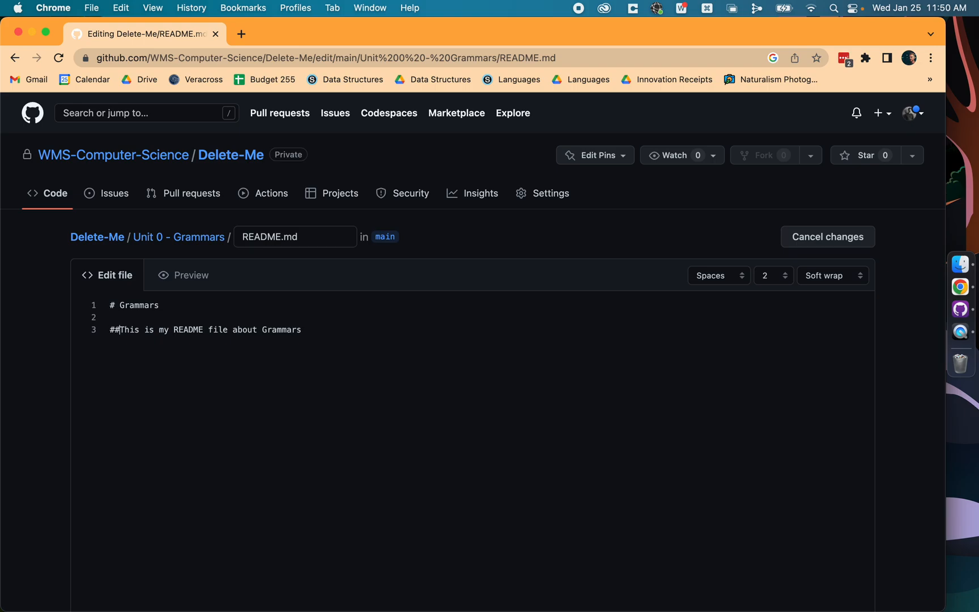
Step: Commit the README.md edit directly to main with the message "Fixed Rich Text Formatting issue in README"
scroll(574, 373, down, 10)
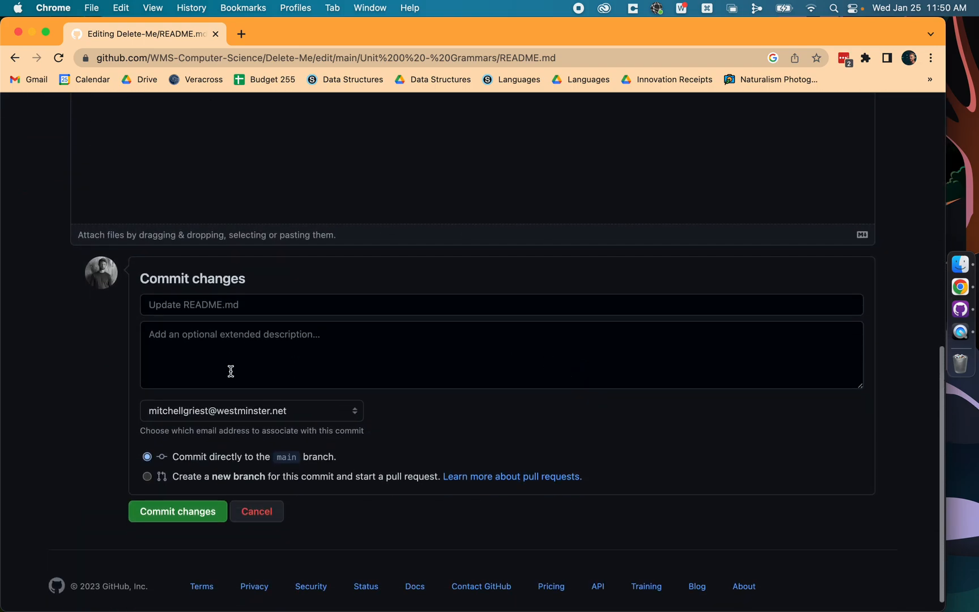
click(220, 305)
text(Fixed Rich Text Formatting issue in README)
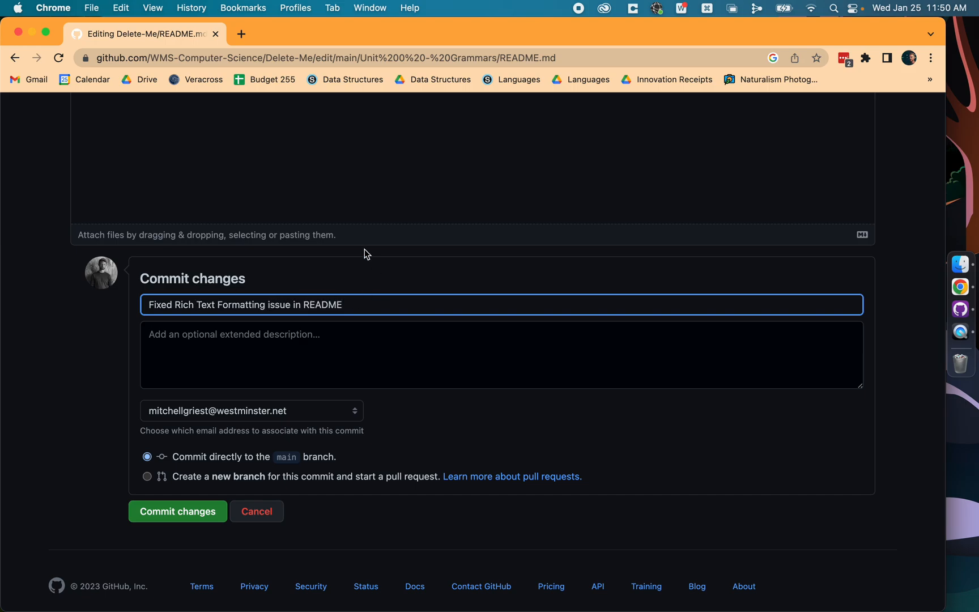
click(165, 519)
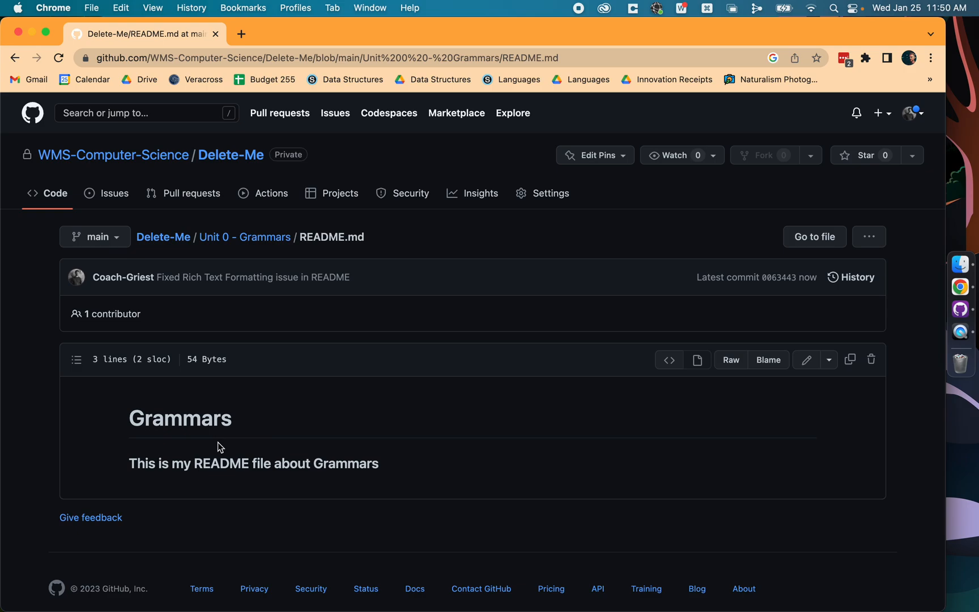
Step: Check the local README.md in the Unit 0 - Grammars folder in Finder, and return to Chrome
click(960, 264)
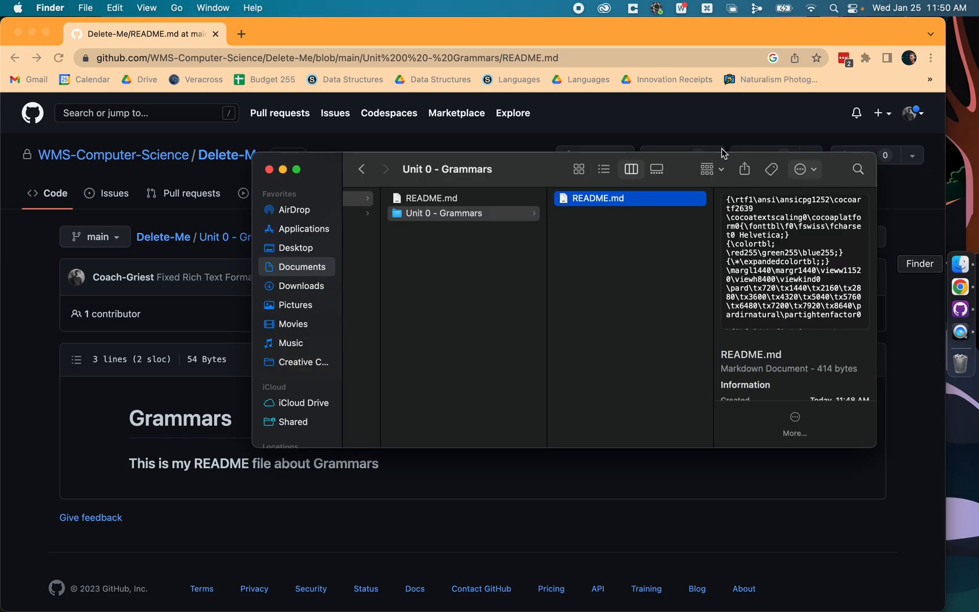
click(472, 197)
click(511, 214)
click(597, 210)
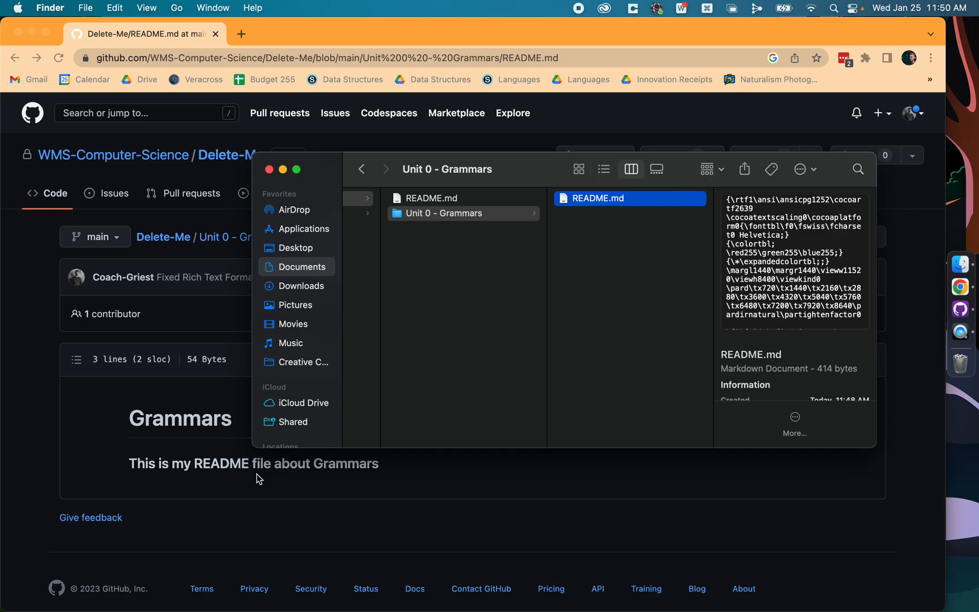
click(265, 489)
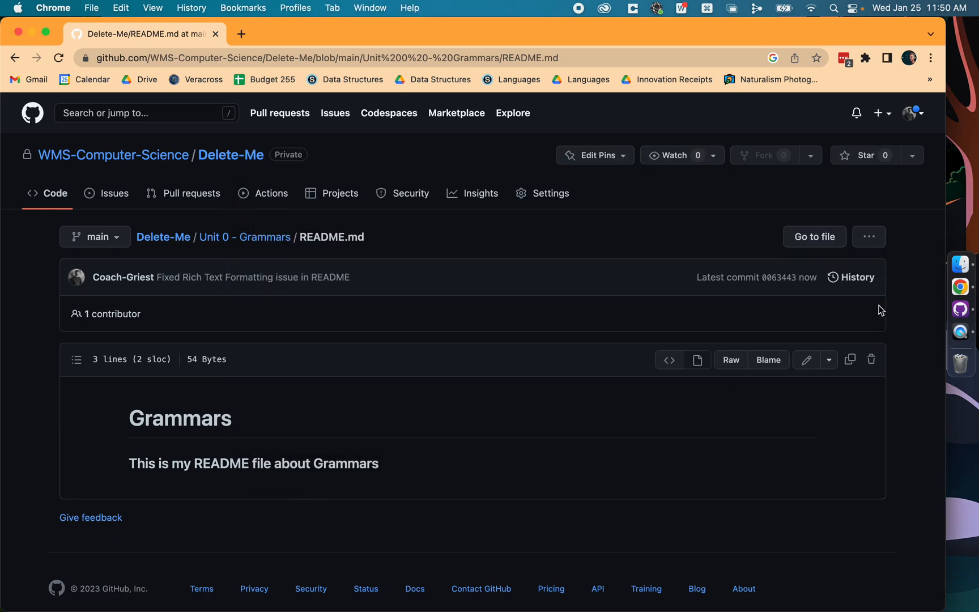
Step: Switch to GitHub Desktop, fetch origin for Delete-Me, and pull the new commit into the local main branch
click(960, 308)
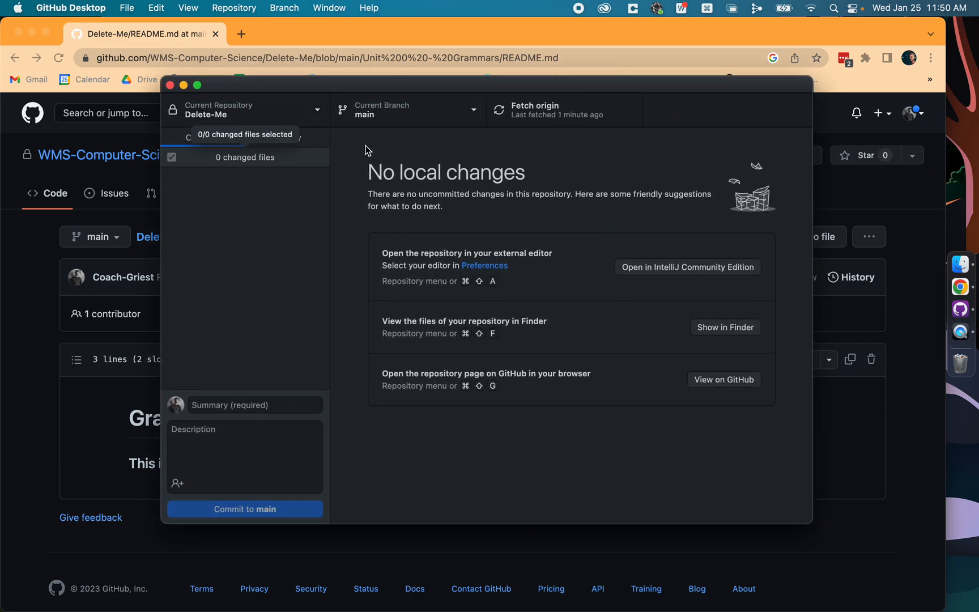
click(504, 113)
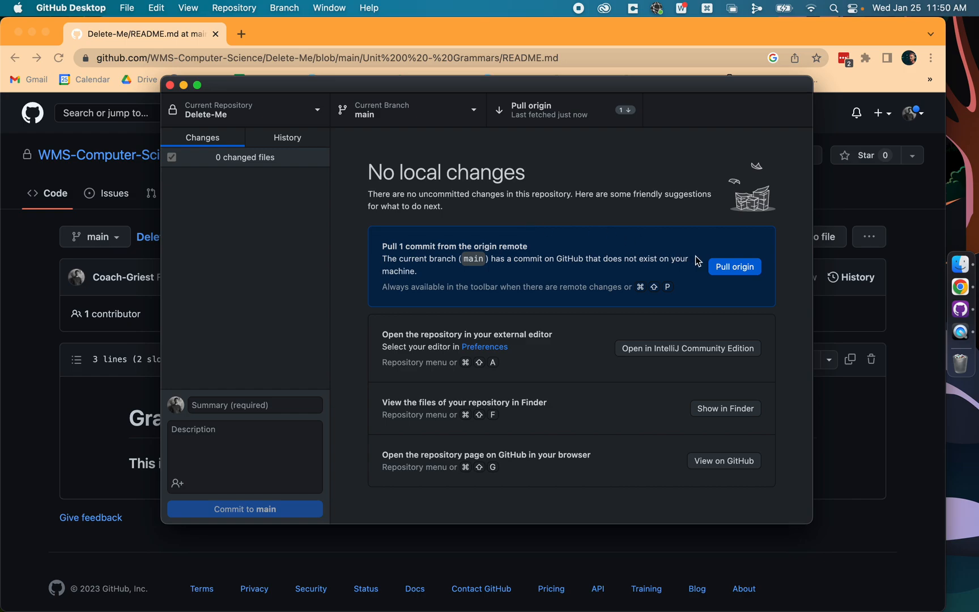
click(734, 267)
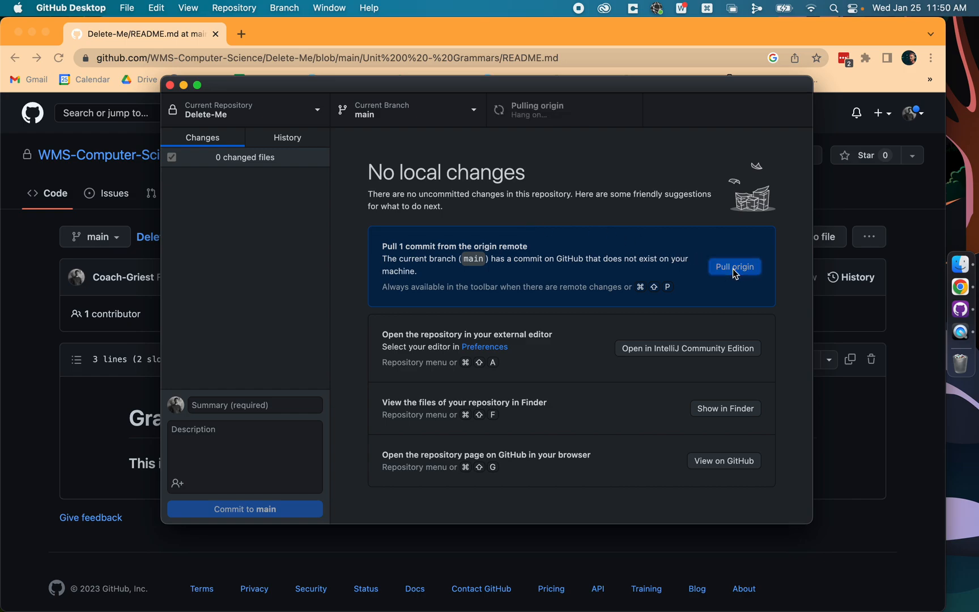
Step: Switch to Finder and preview the pulled README.md in the Unit 0 - Grammars folder
click(959, 264)
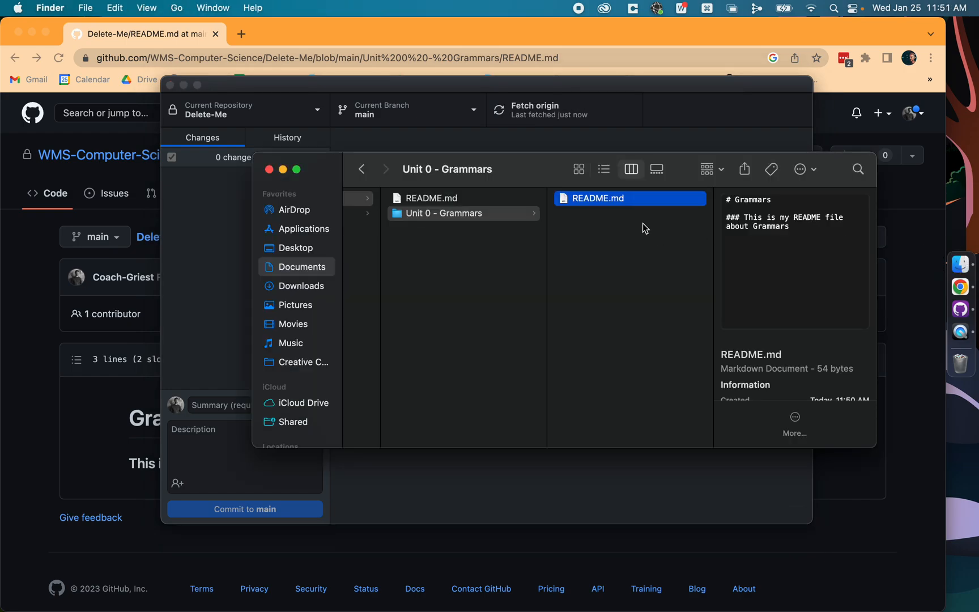
key(space)
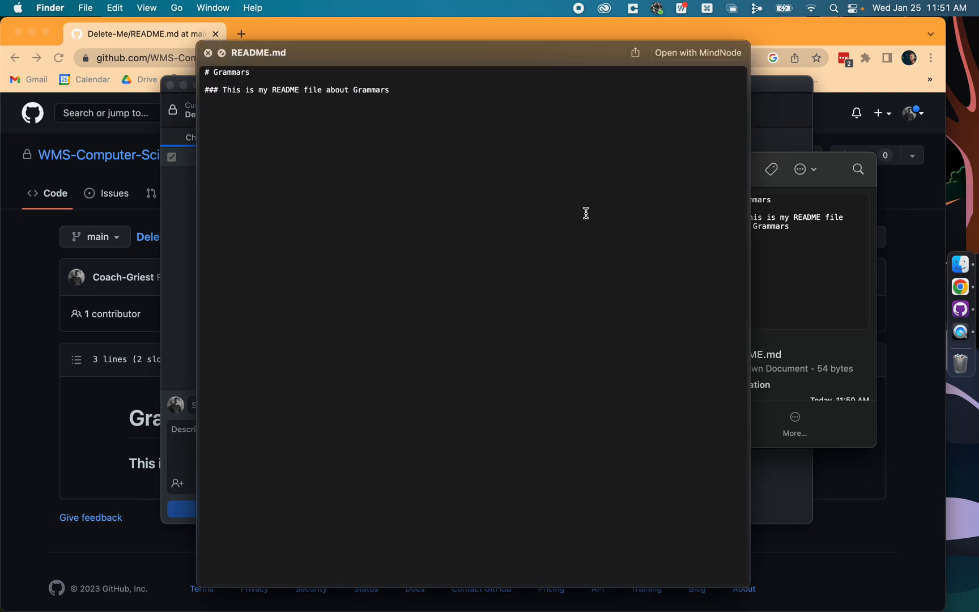
key(space)
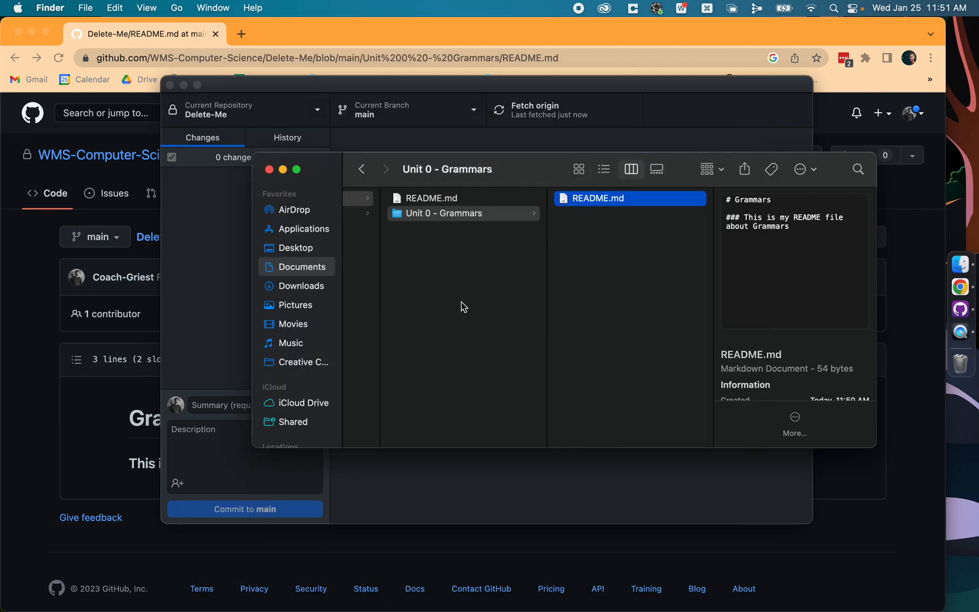
Step: Switch to Chrome and start a new file README.md inside a new folder "Unit 1 - Lexical Analysis" at the root of Delete-Me
click(36, 373)
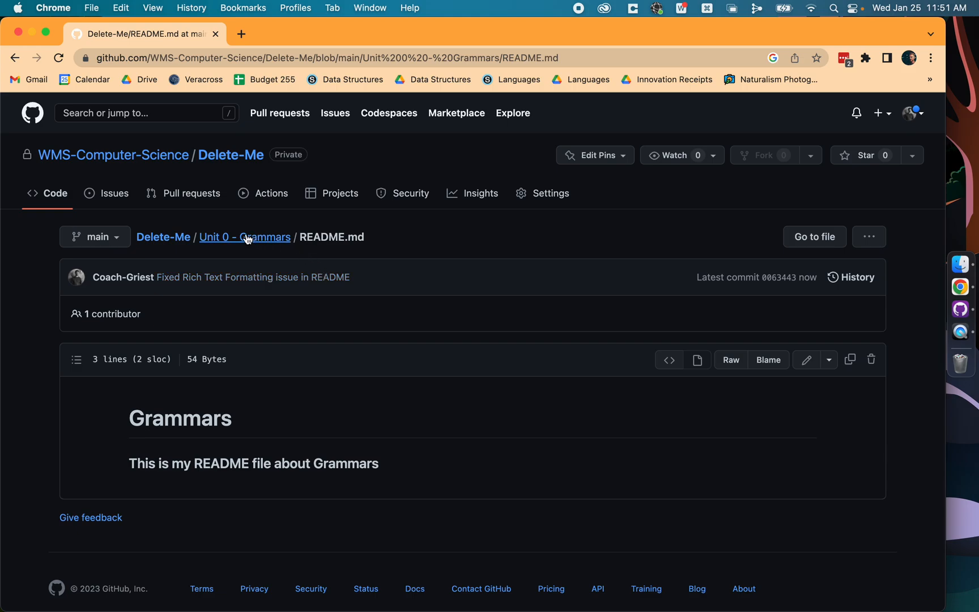
click(164, 237)
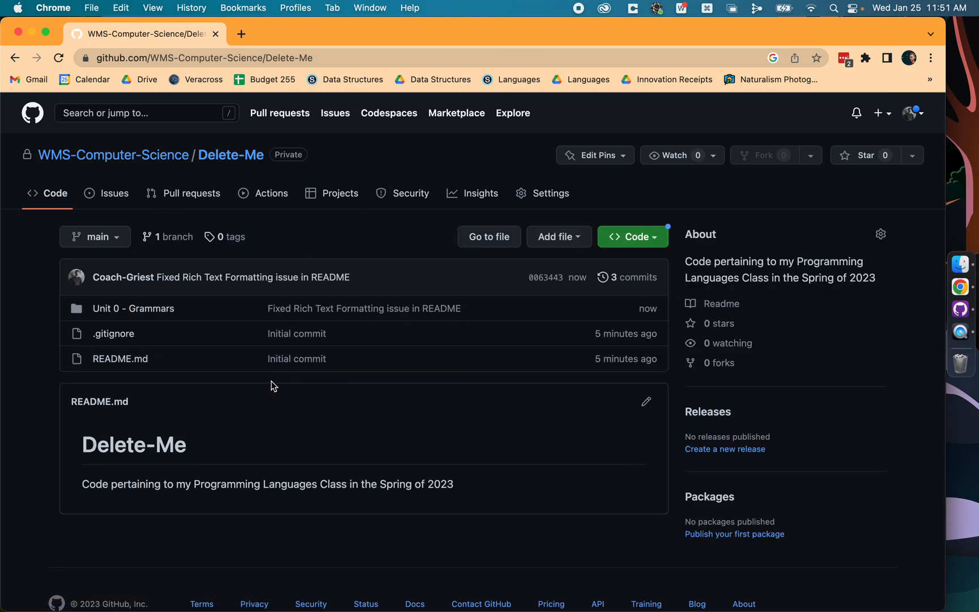
click(578, 245)
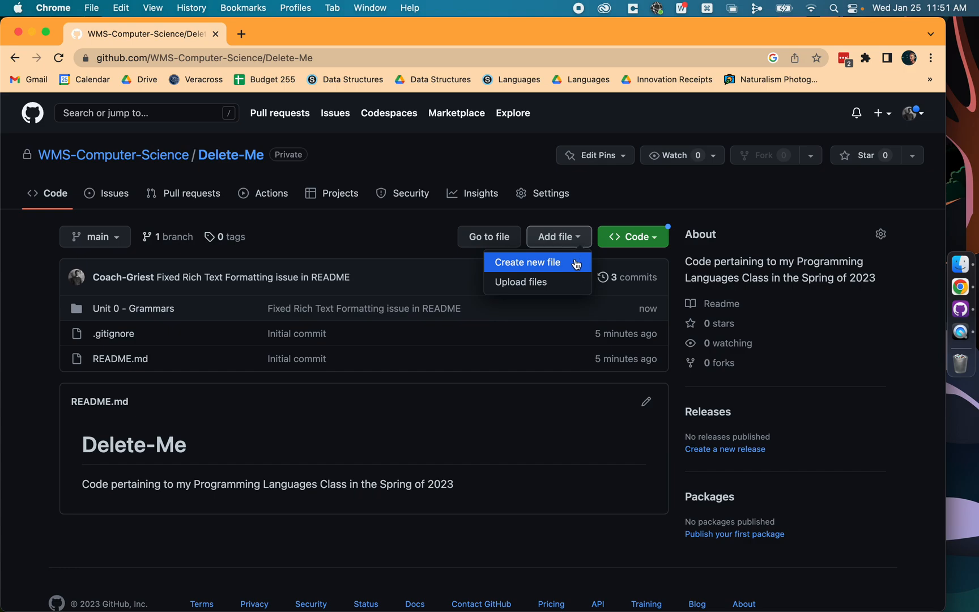
click(576, 264)
text(Unit)
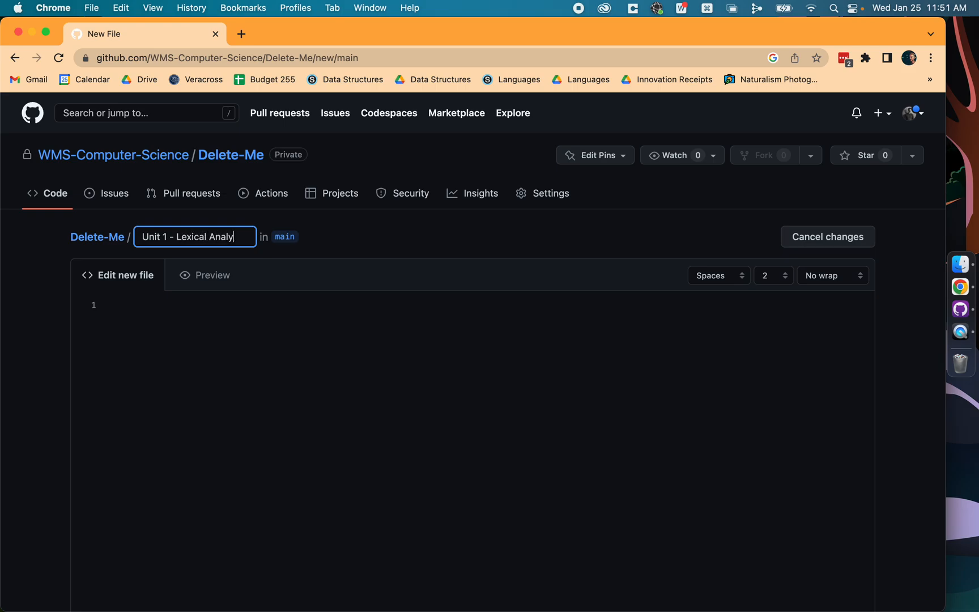
text(1 - Lexical Analysis/)
text(READM)
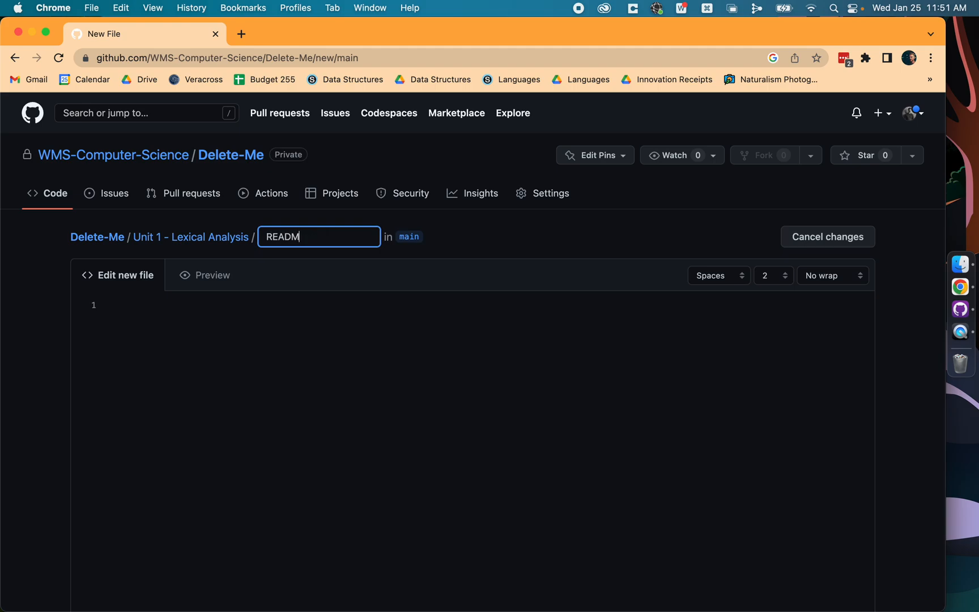
text(E.md)
key(Tab)
Step: Write the heading "# Lexical Analysis" in the new README.md and commit it directly to main with the default message
click(214, 367)
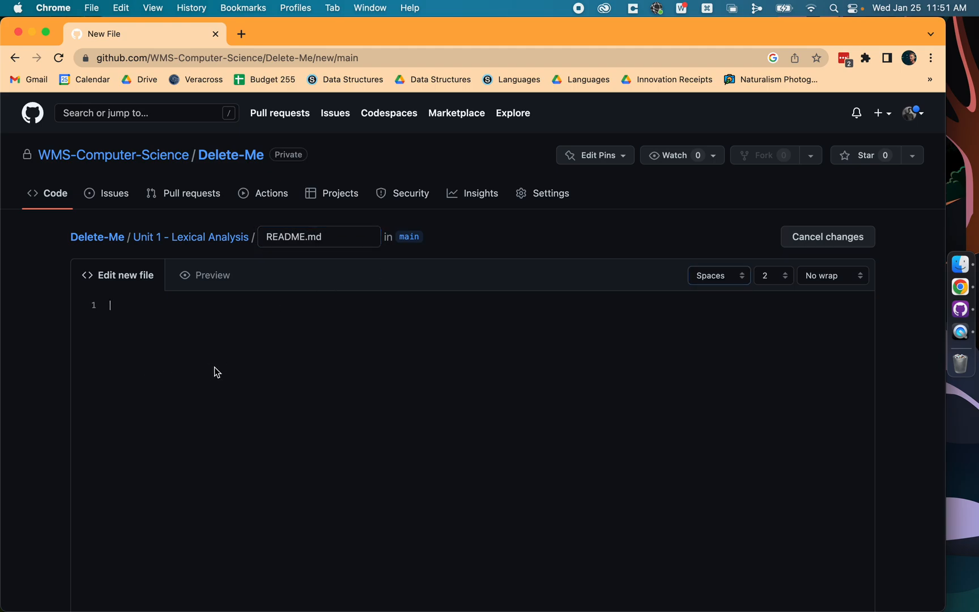
text(# Lexical Analysis)
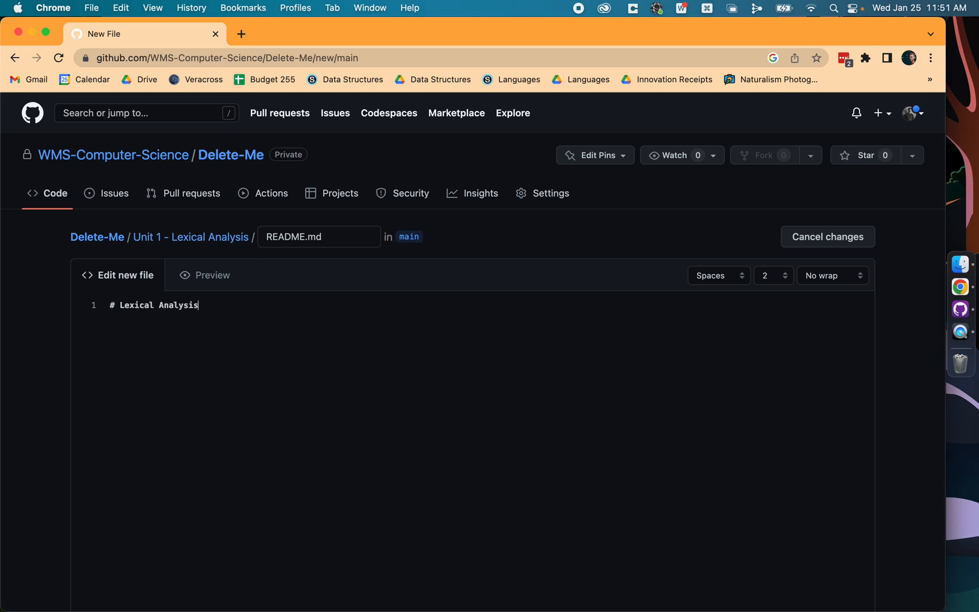
scroll(629, 241, down, 10)
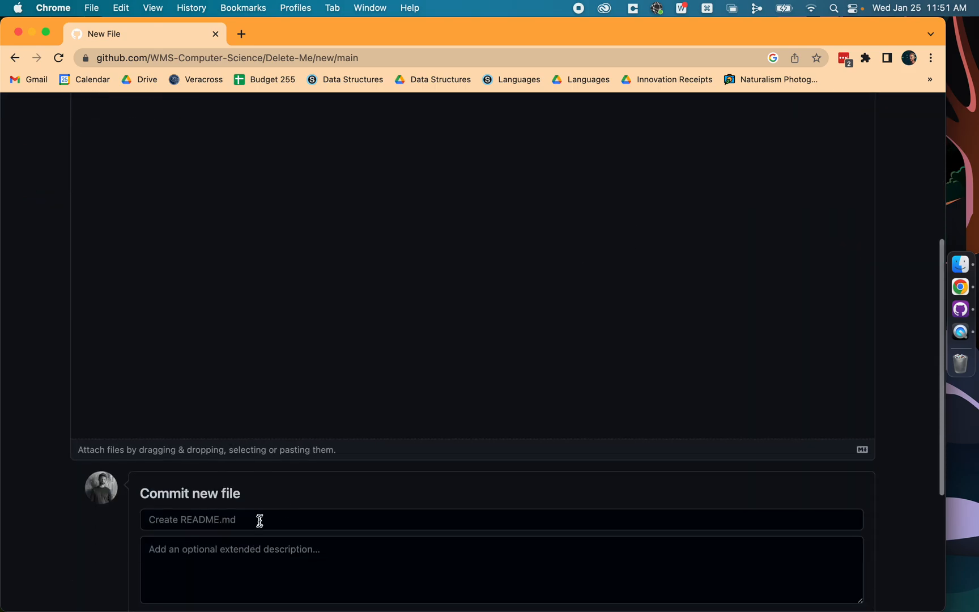
click(226, 519)
scroll(247, 456, down, 5)
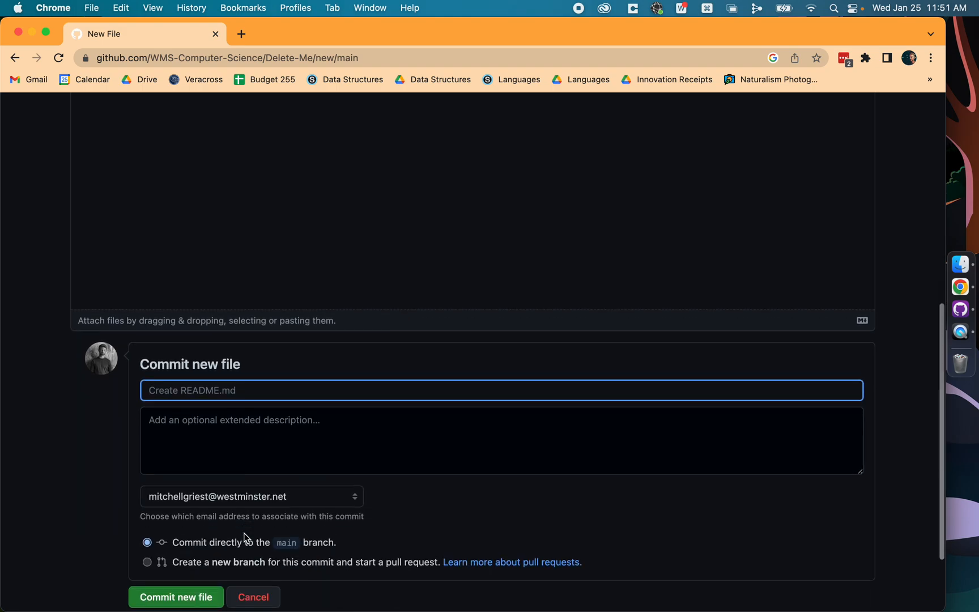
click(164, 594)
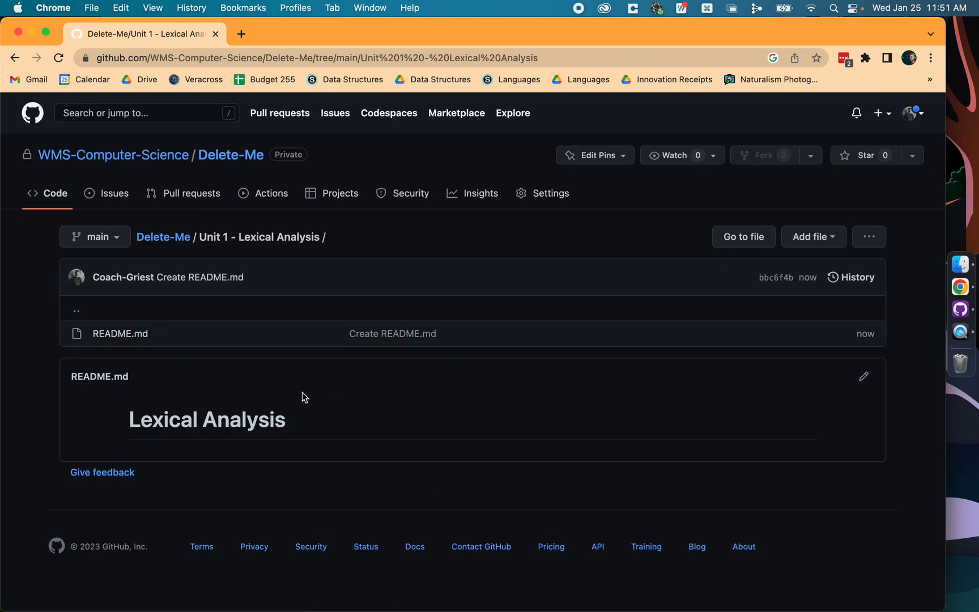
Step: Switch to GitHub Desktop, fetch origin for Delete-Me, and pull the commit containing the Unit 1 folder into local main
click(966, 304)
click(527, 116)
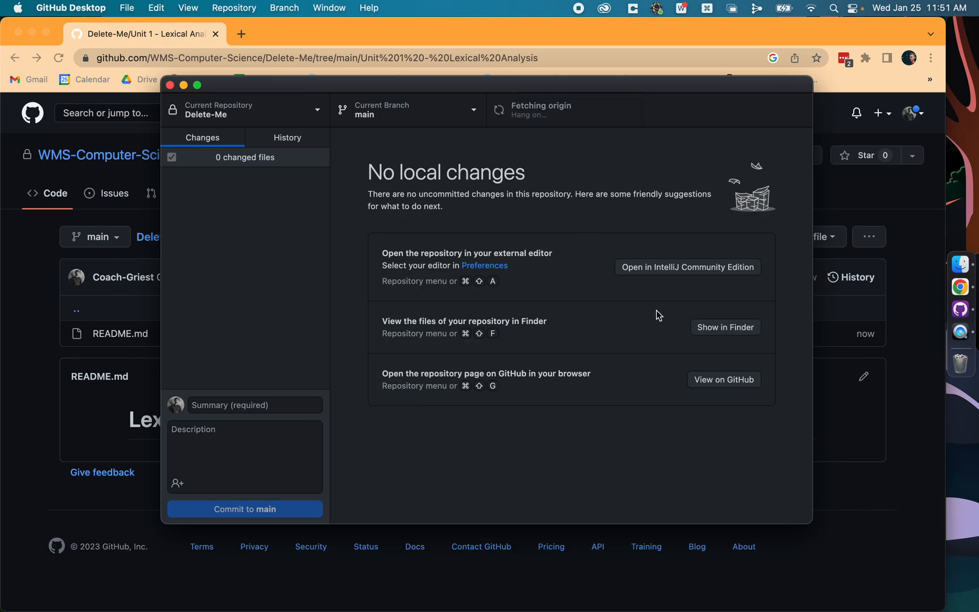
click(726, 267)
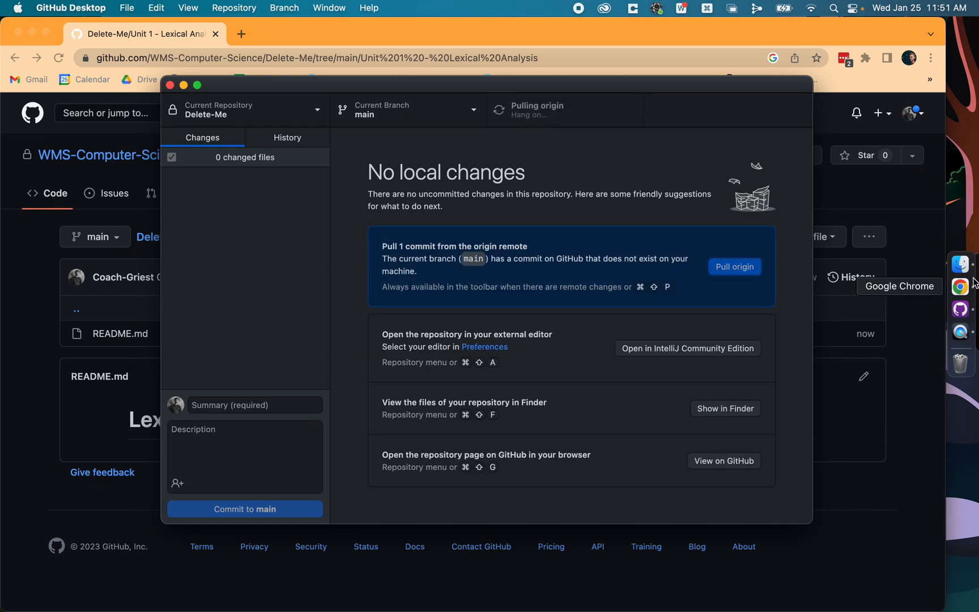
Step: Switch to Finder and preview the pulled README.md in the Unit 1 - Lexical Analysis folder
click(960, 263)
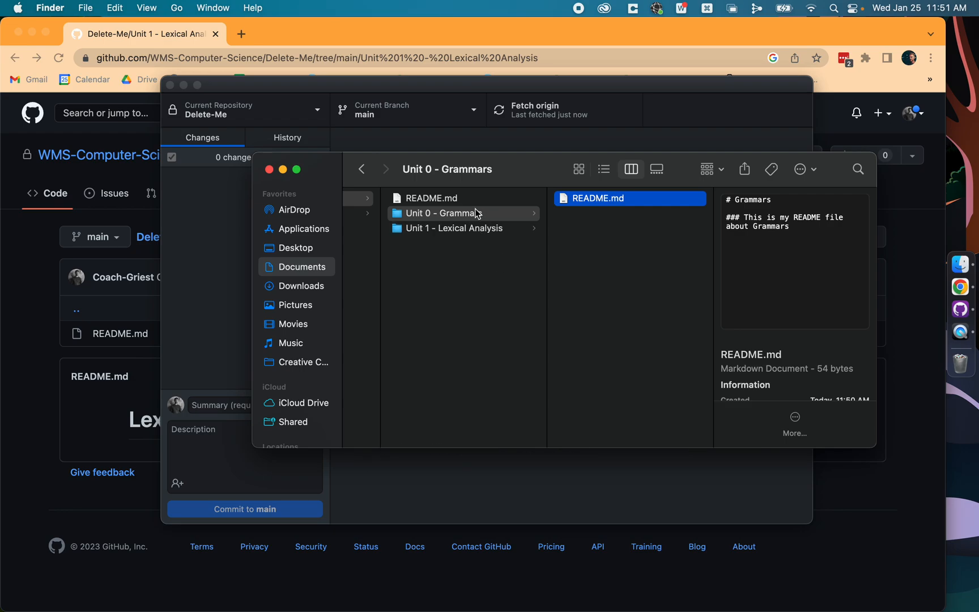
click(459, 230)
key(Right)
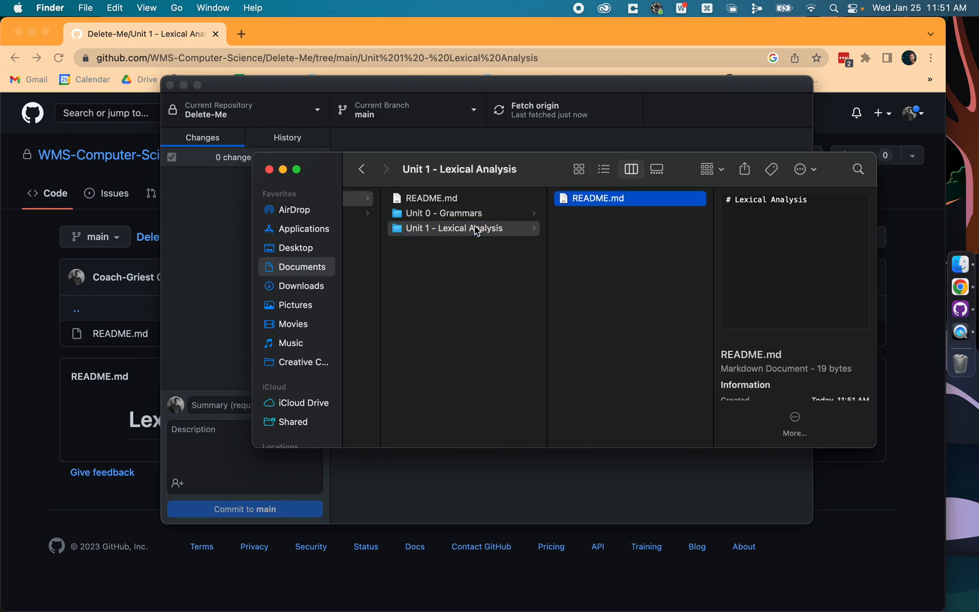
key(space)
key(space)
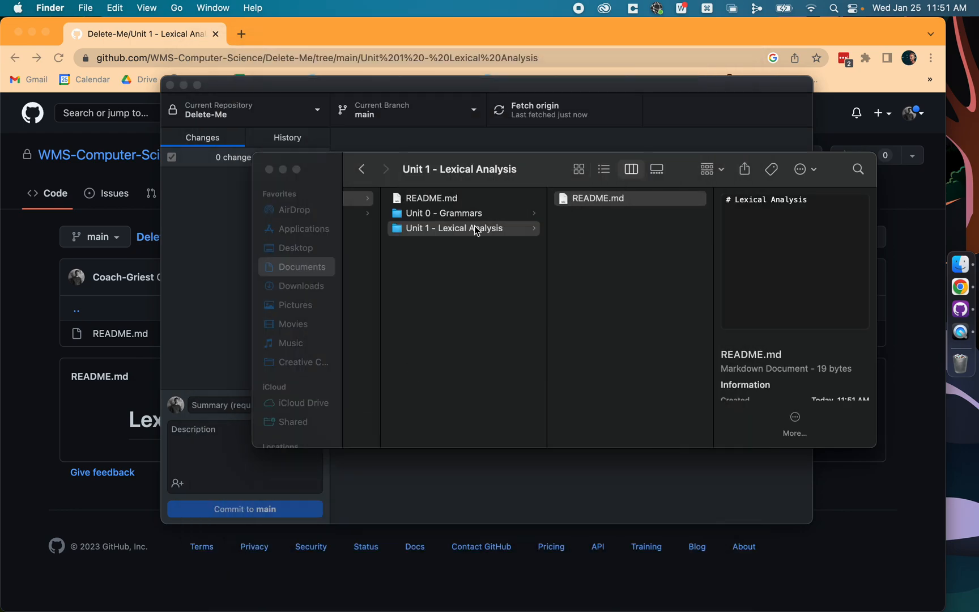
click(602, 203)
double_click(602, 203)
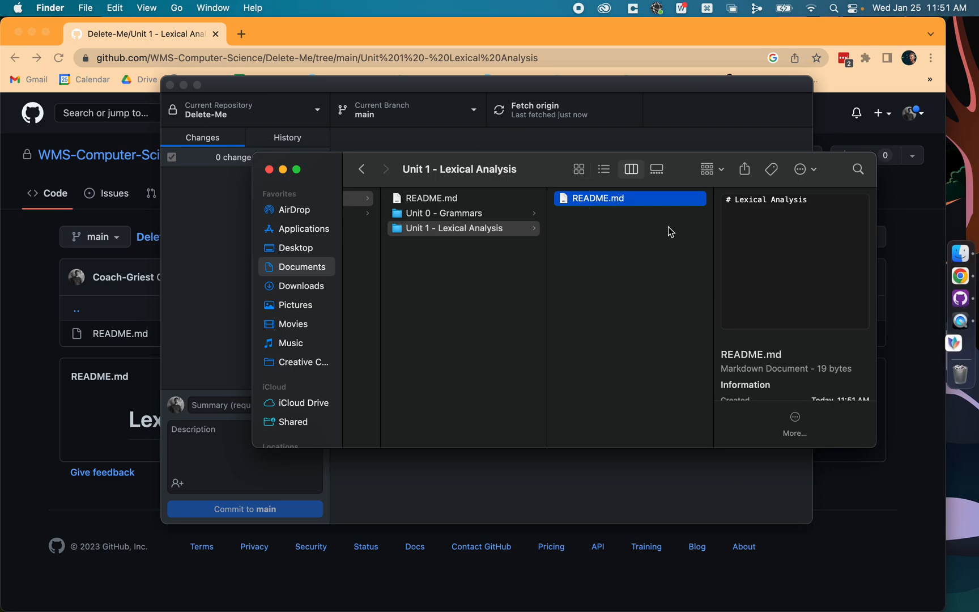
right_click(960, 343)
click(833, 462)
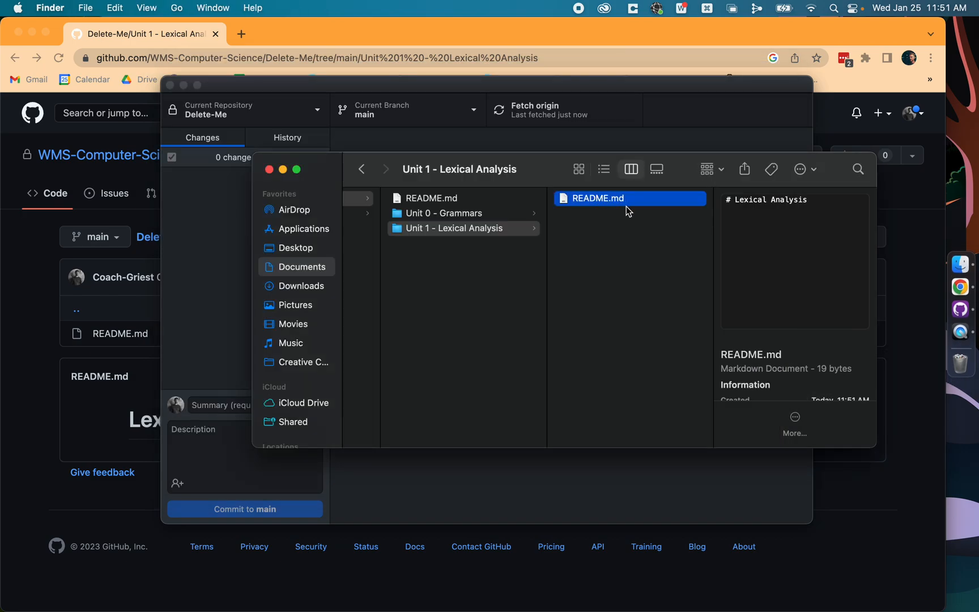
Step: Return to Chrome and browse from the WMS-Computer-Science organization through Delete-Me to the Unit 1 - Lexical Analysis folder
click(353, 89)
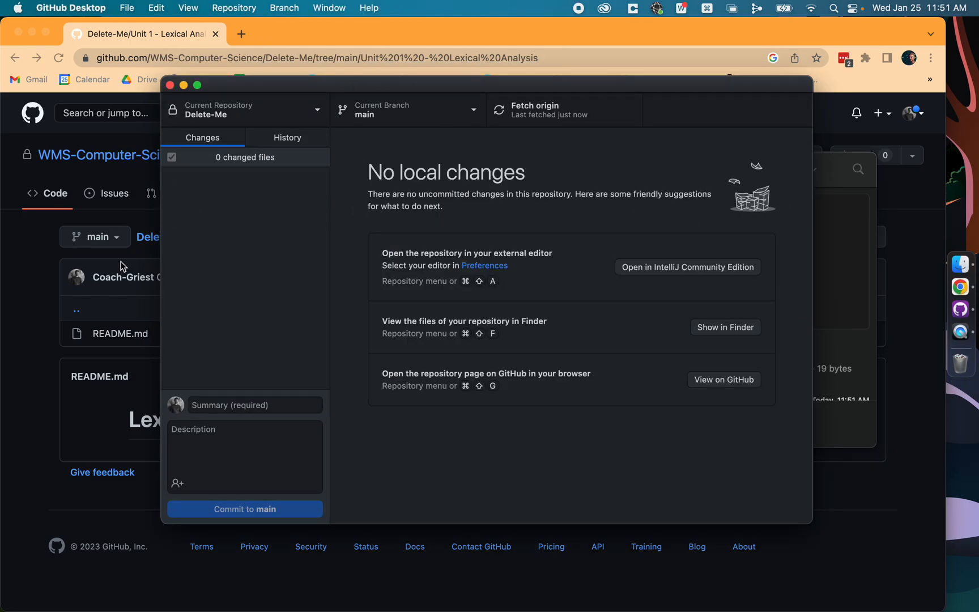
click(3, 304)
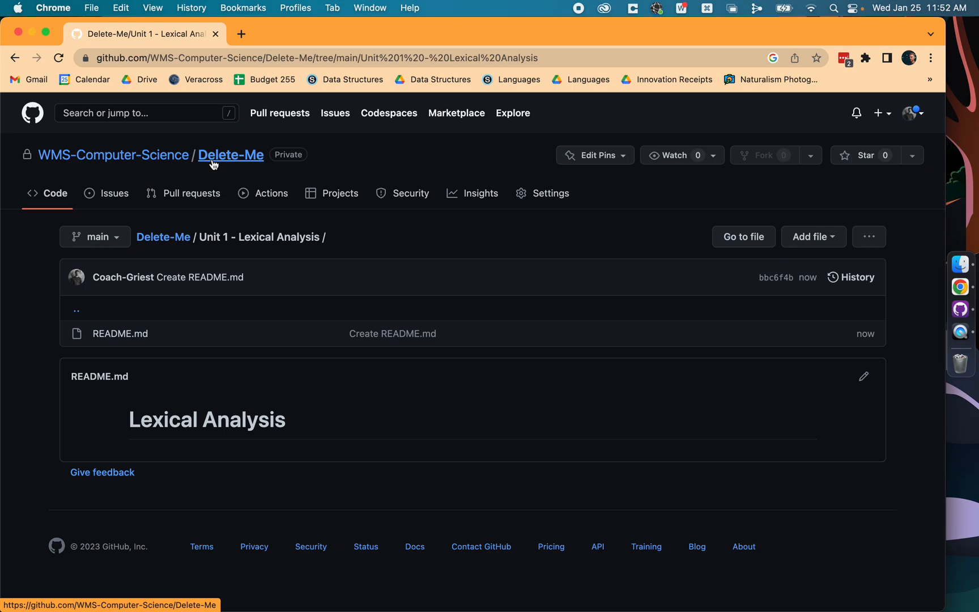
click(165, 155)
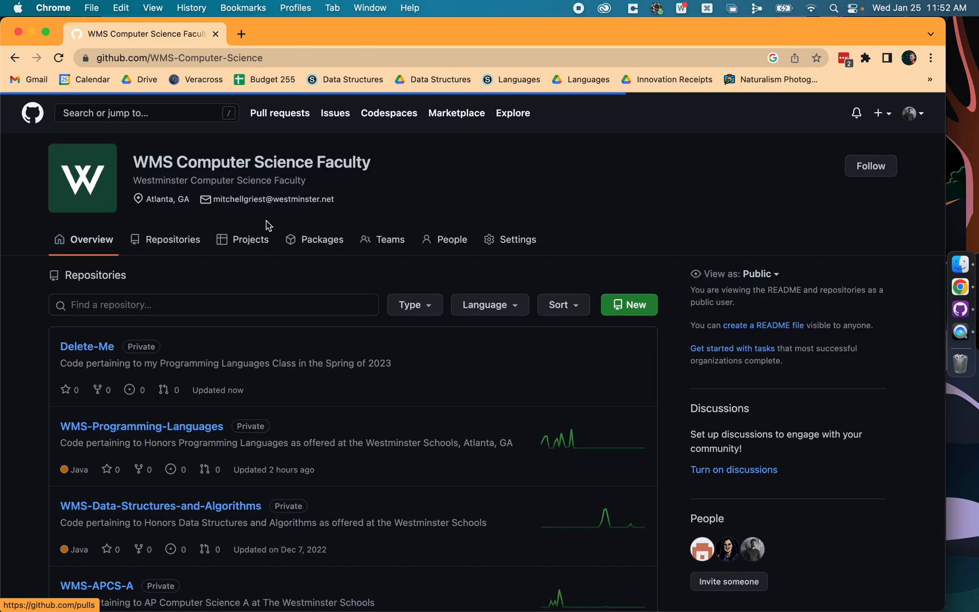
click(87, 346)
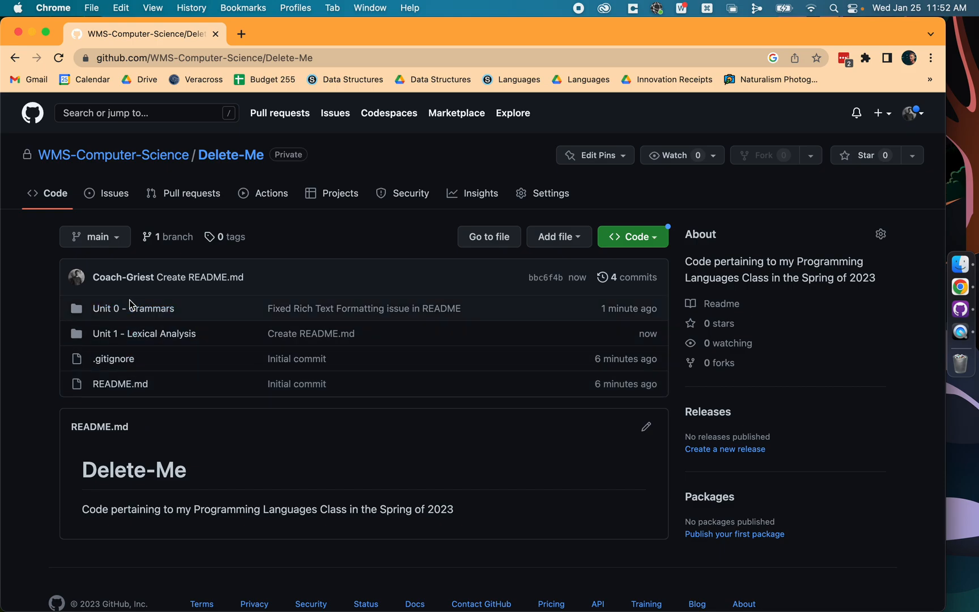
click(132, 333)
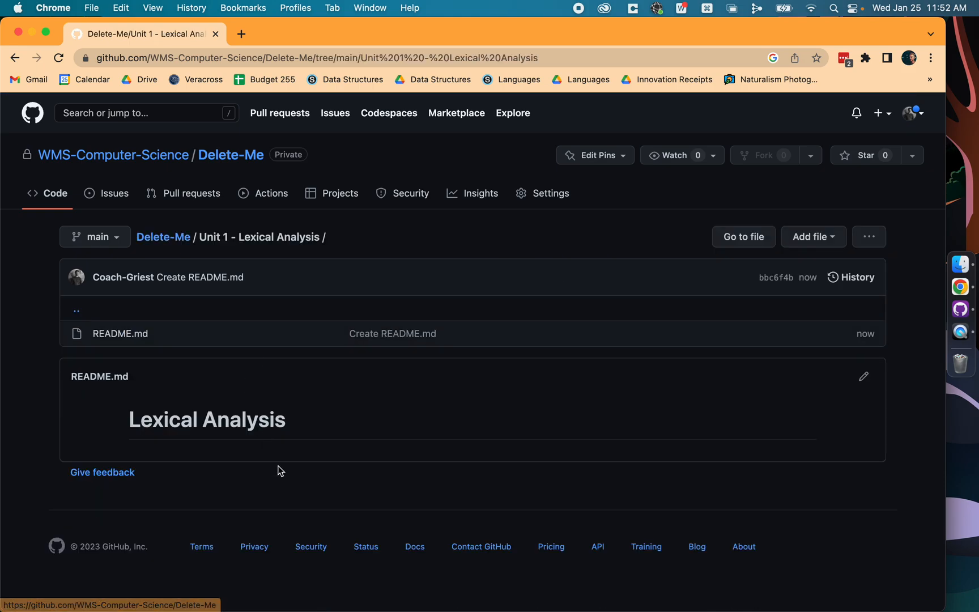